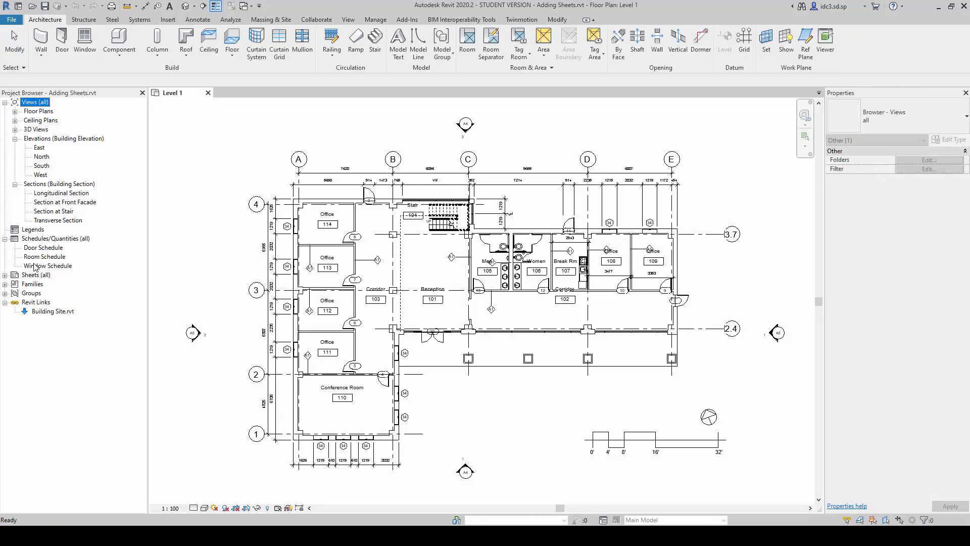
Expand the project's sheet list and open sheet A1 - Floor Plans.
left_click(35, 275)
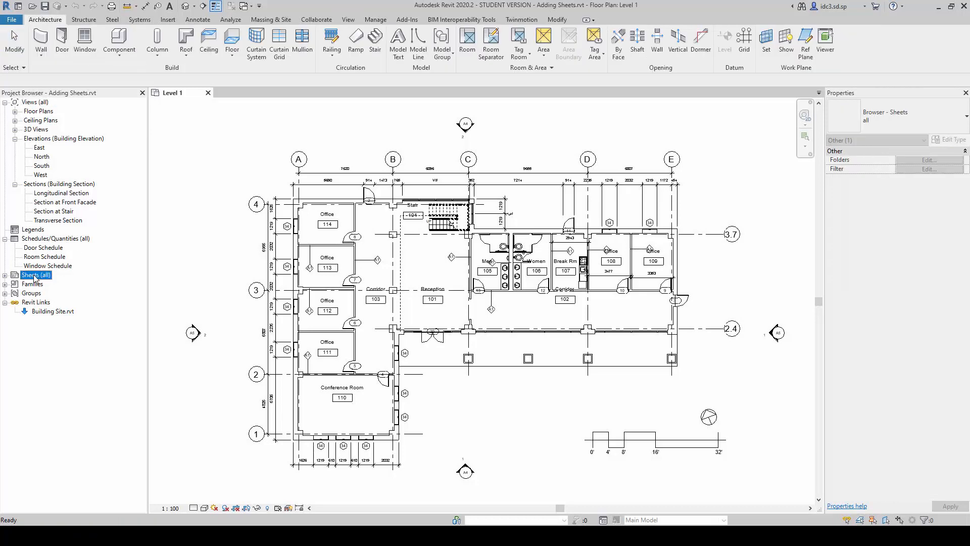
left_click(5, 274)
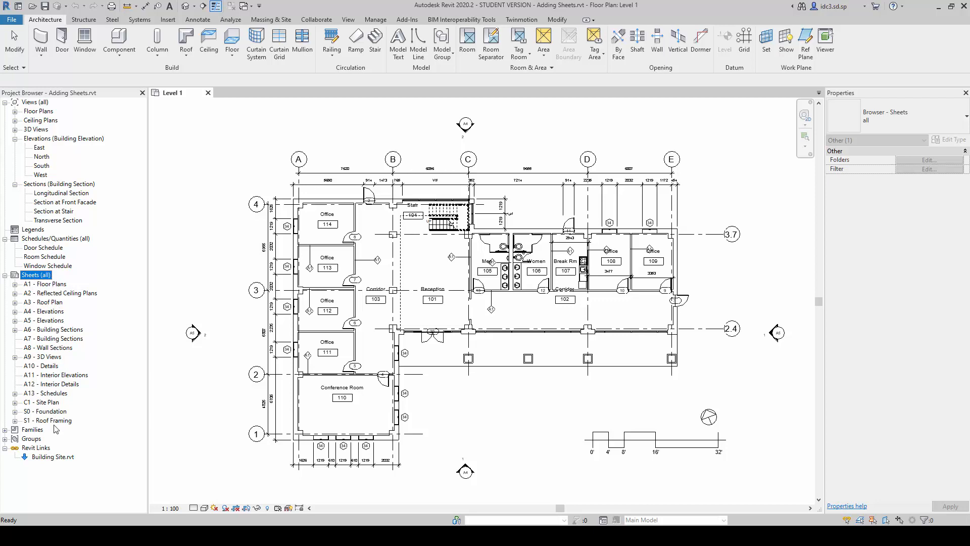
left_click(45, 285)
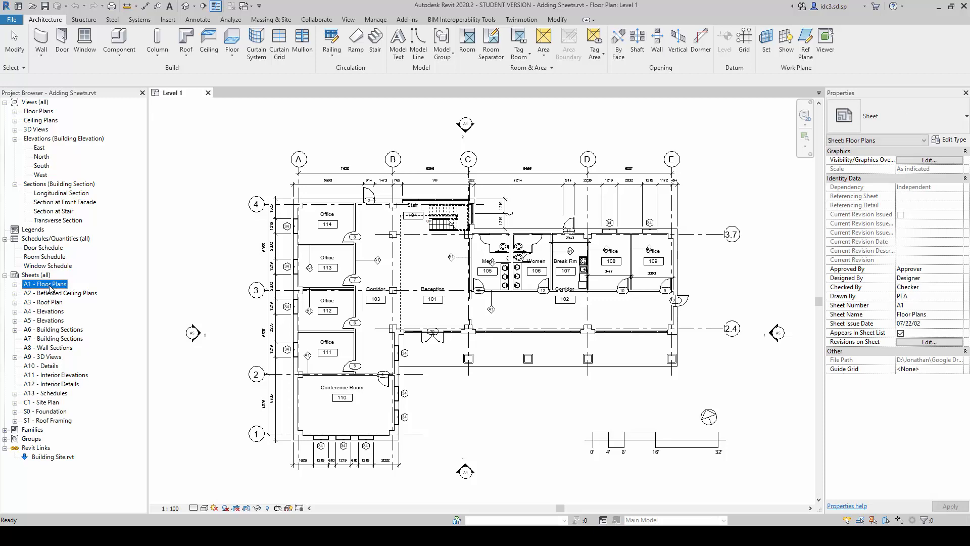
double_click(52, 285)
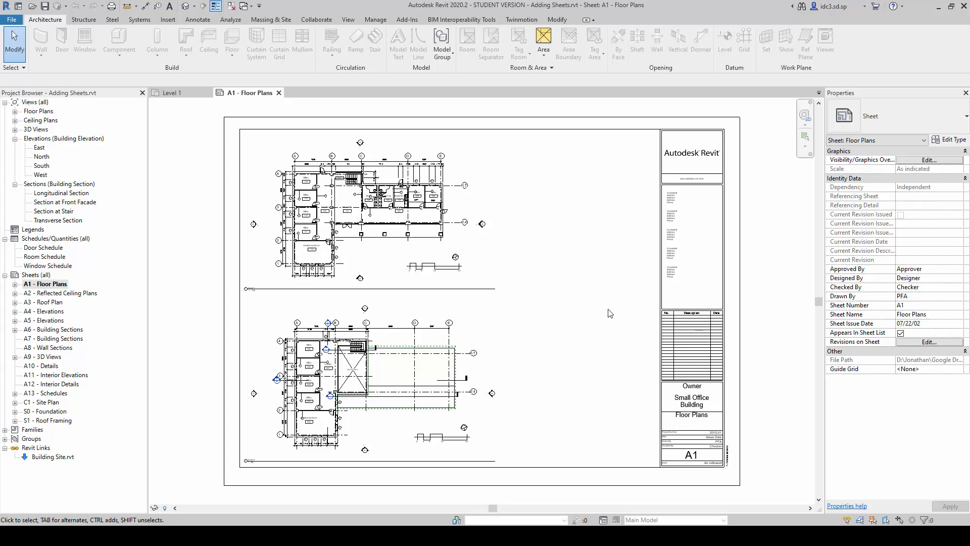
Examine the Level 1 and Level 2 plan viewports on the sheet, including the section markers on the Level 2 plan.
scroll(346, 199, "up", 2)
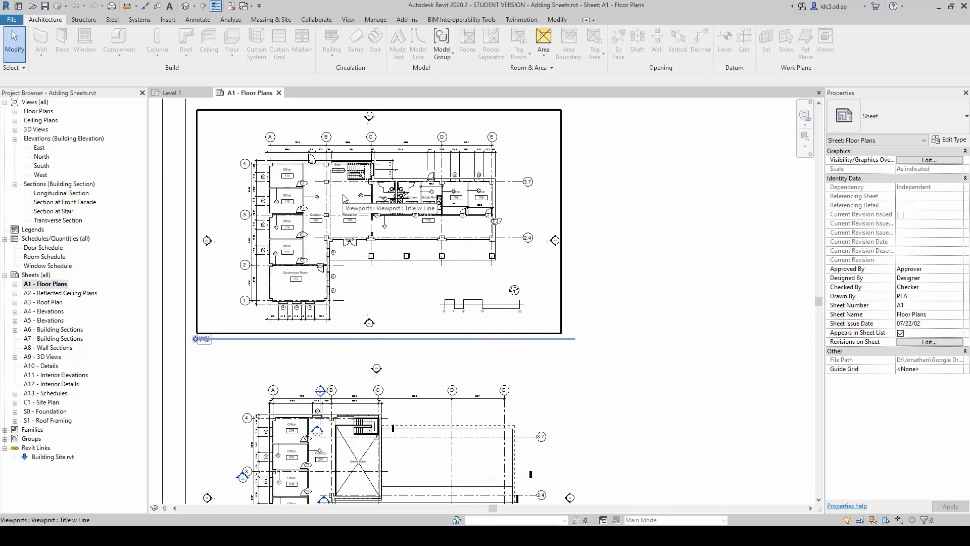
scroll(399, 251, "up", 3)
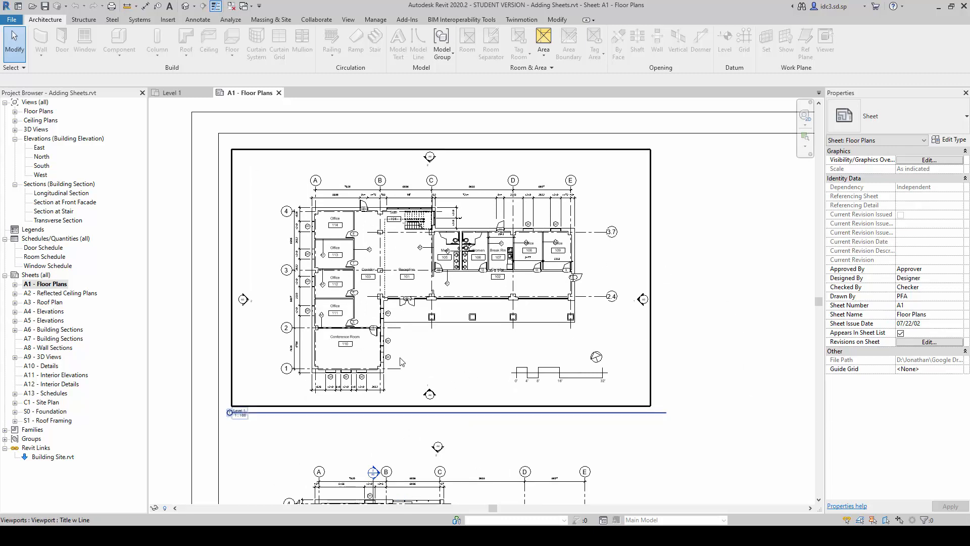
middle_click_drag(374, 364, 379, 119)
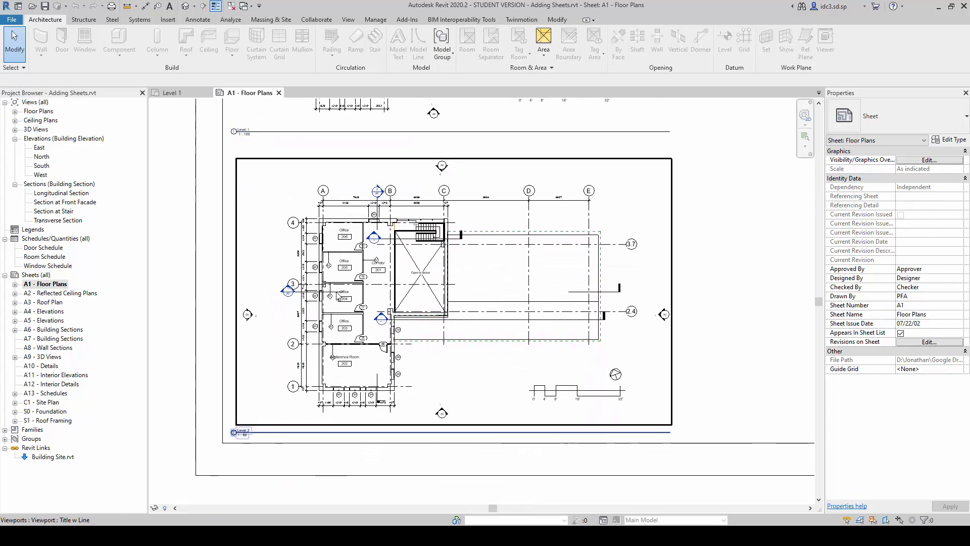
scroll(314, 210, "up", 1)
scroll(303, 237, "up", 3)
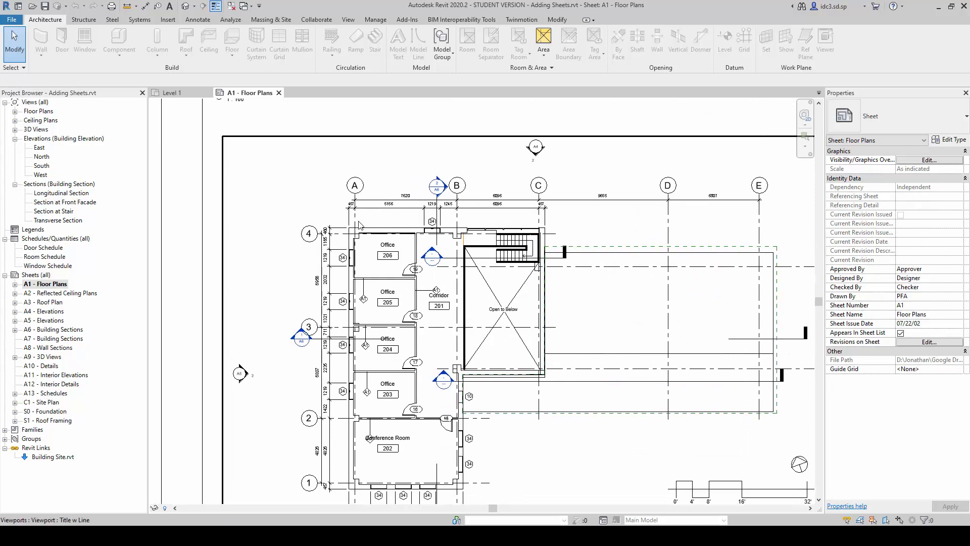
mouse_move(427, 168)
left_mouse_down()
mouse_move(434, 212)
mouse_move(458, 180)
mouse_move(423, 166)
left_mouse_up()
mouse_move(294, 315)
left_mouse_down()
mouse_move(289, 353)
mouse_move(317, 339)
mouse_move(303, 316)
left_mouse_up()
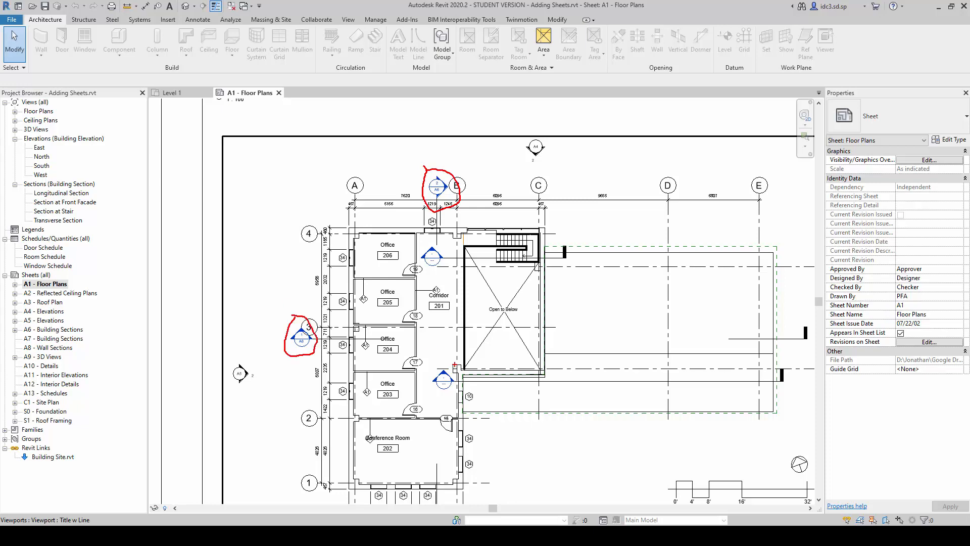
key("Escape")
Inspect the detail and sheet references in the section marker beside grid 3 on the Level 2 plan.
scroll(358, 208, "up", 2)
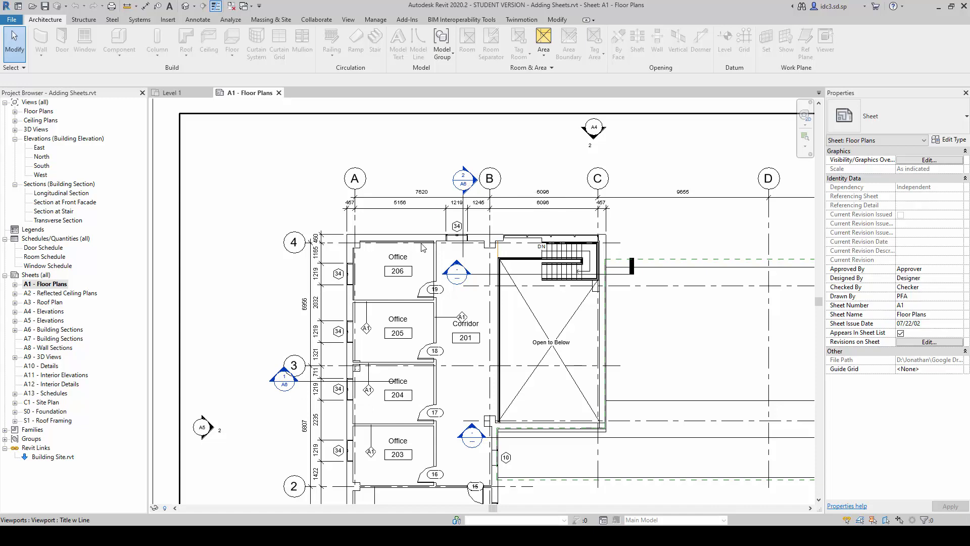
scroll(273, 386, "up", 1)
scroll(273, 387, "up", 2)
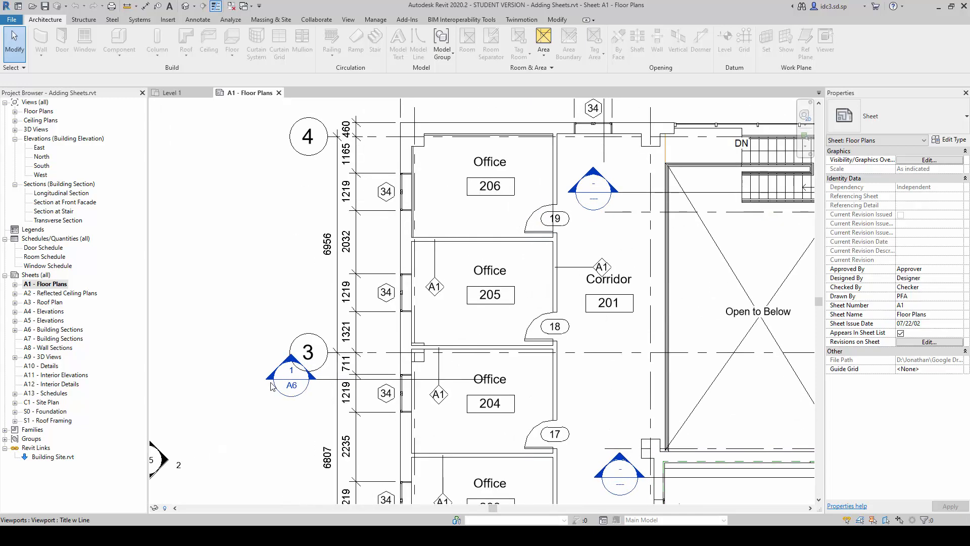
scroll(277, 380, "up", 2)
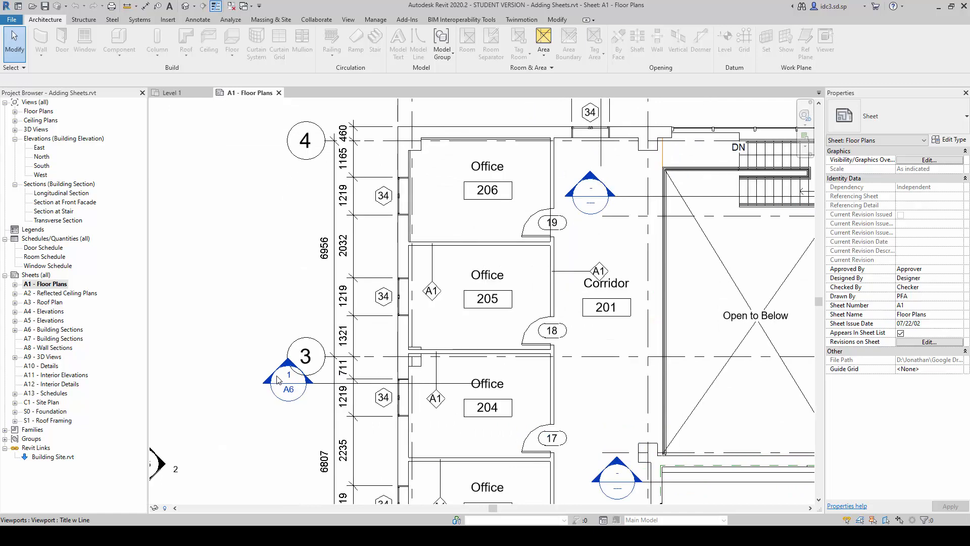
scroll(275, 419, "up", 1)
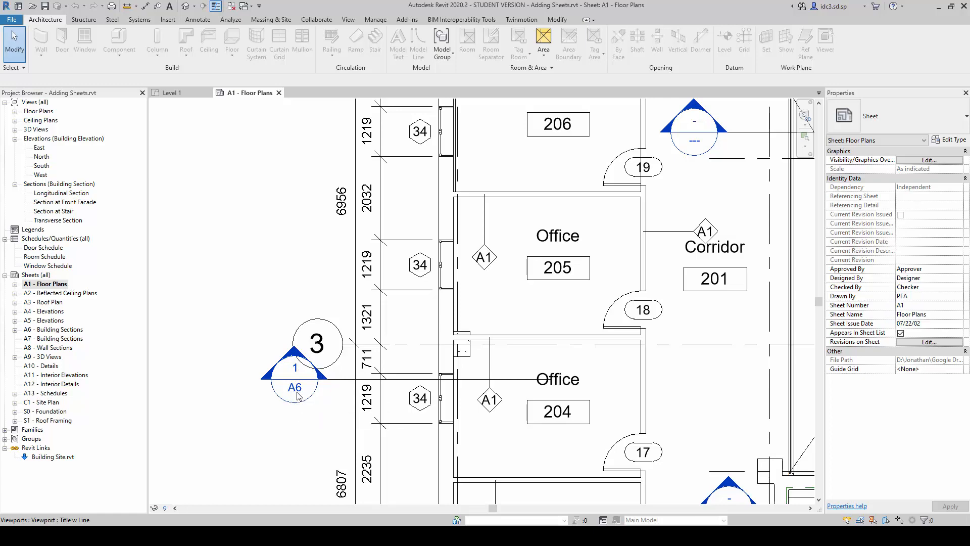
scroll(300, 397, "down", 3)
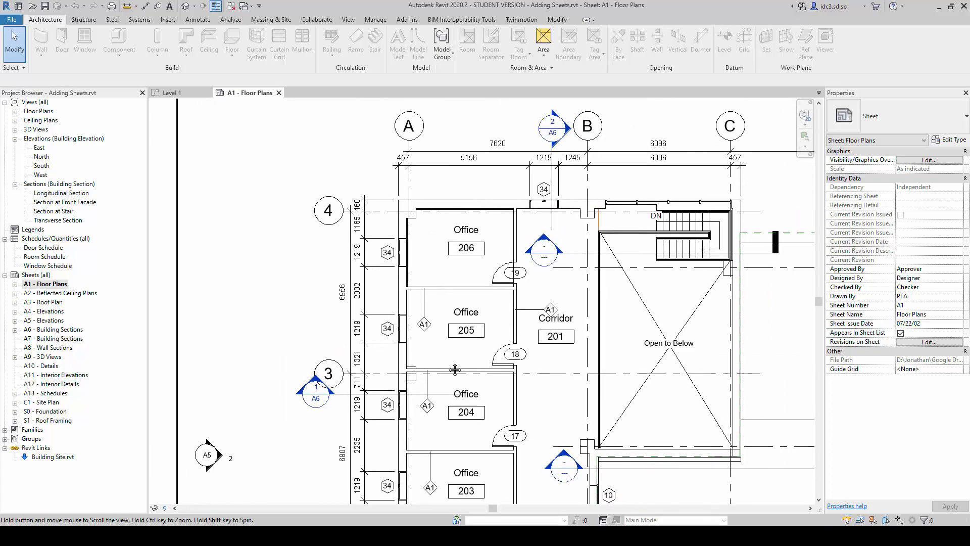
Inspect the section marker beside grid B on the Level 2 plan, and return to the full sheet.
middle_click_drag(517, 257, 488, 275)
scroll(518, 128, "up", 3)
scroll(518, 127, "up", 1)
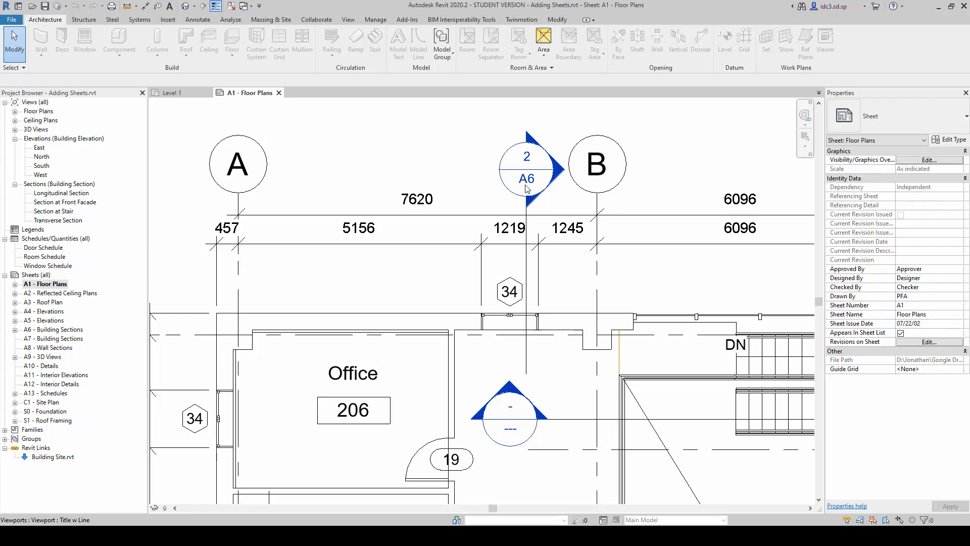
scroll(529, 191, "down", 5)
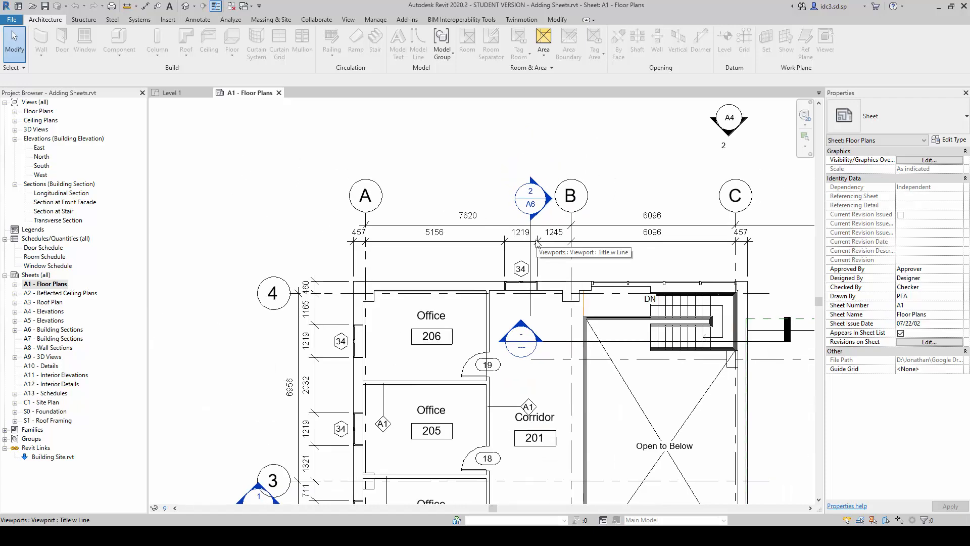
middle_click_drag(480, 275, 473, 276)
scroll(471, 273, "down", 2)
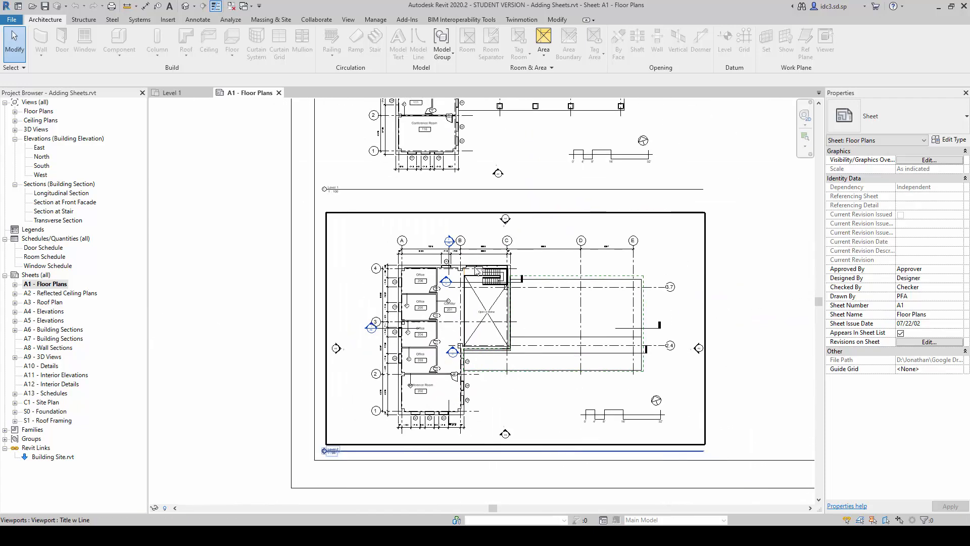
middle_click(413, 308)
middle_click(413, 308)
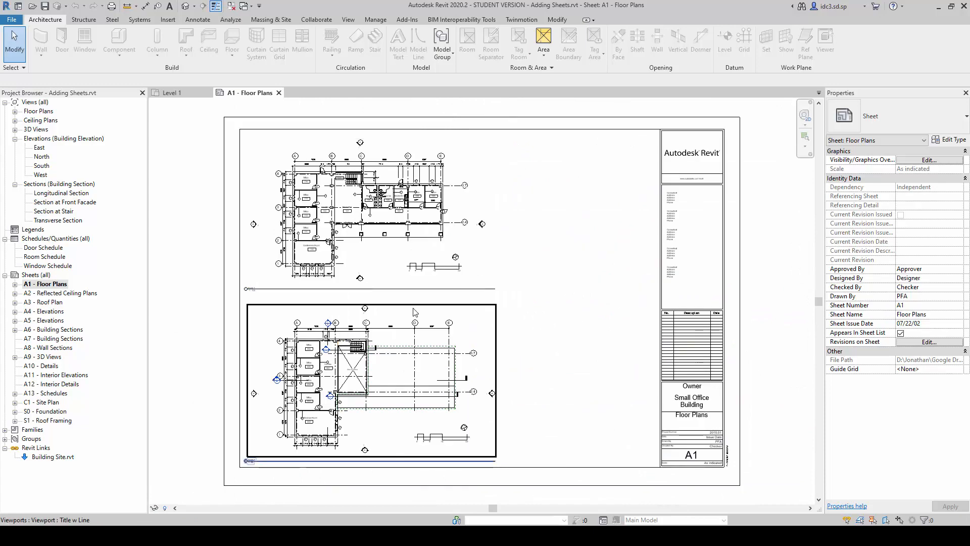
Open sheet A6 - Building Sections and examine the Longitudinal Section's view title.
left_click(37, 331)
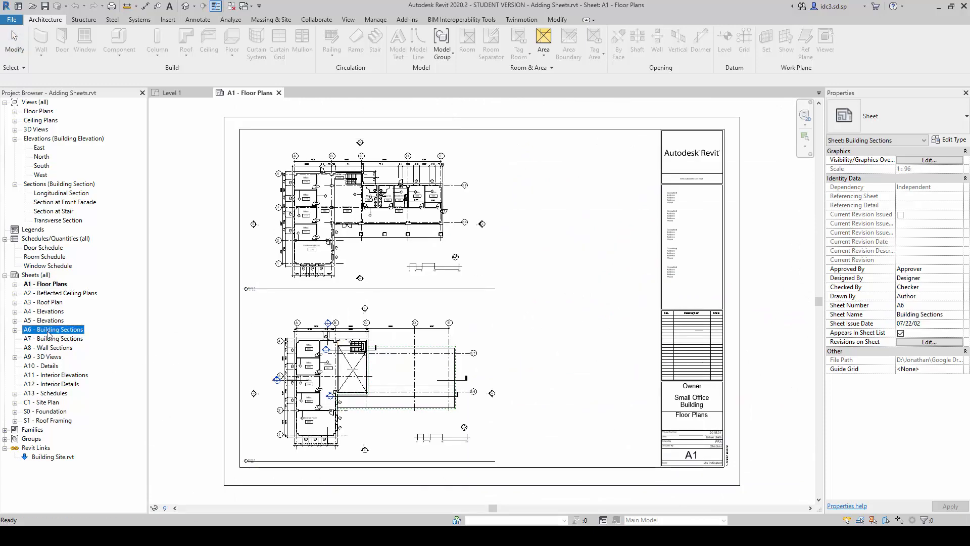
double_click(49, 330)
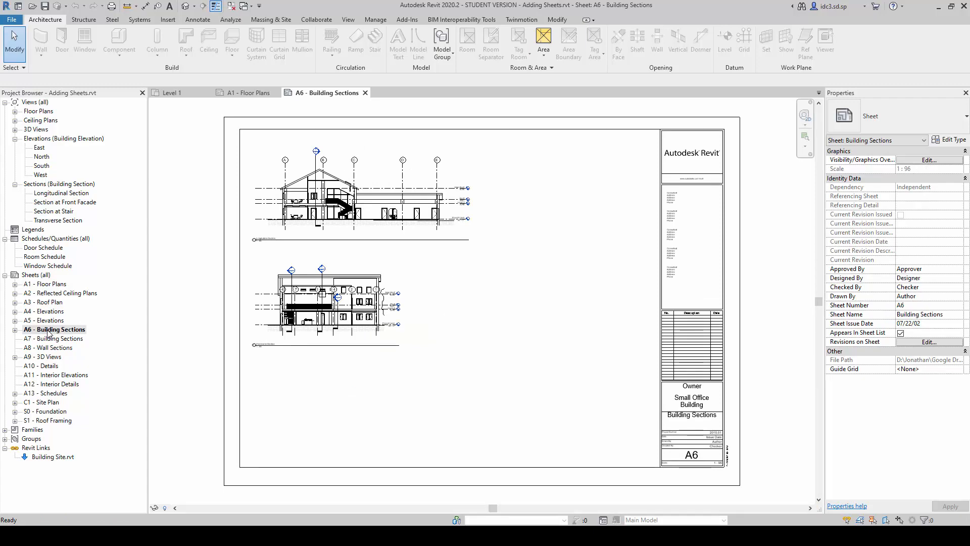
scroll(232, 182, "up", 3)
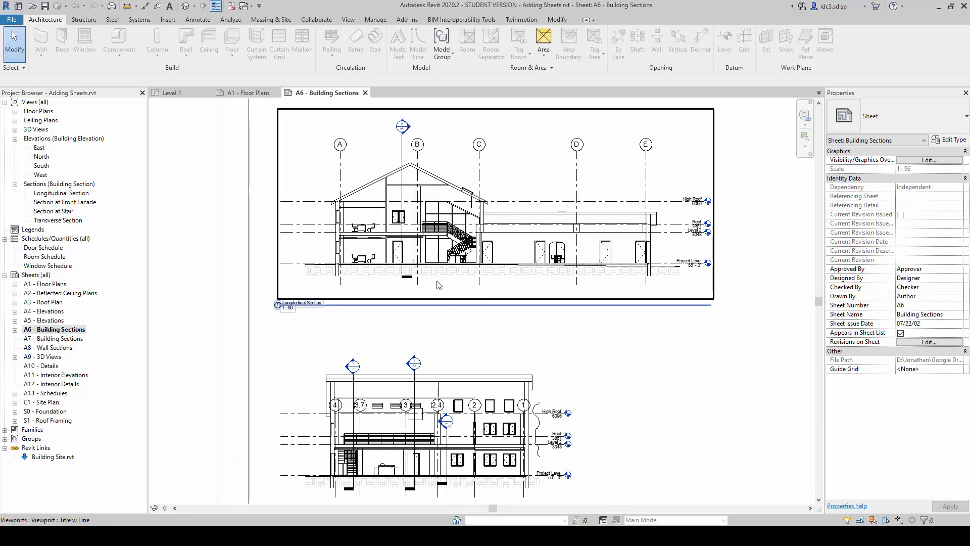
scroll(631, 401, "down", 2)
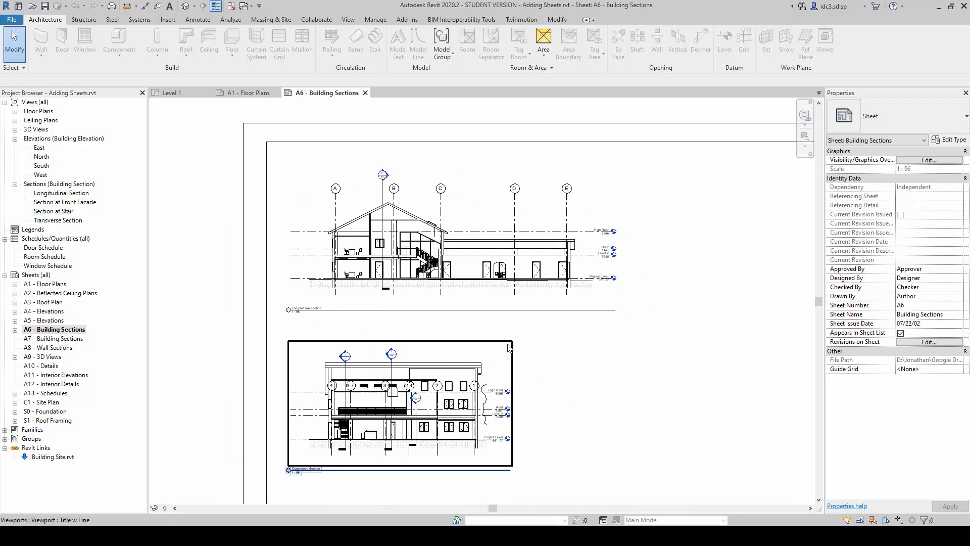
scroll(541, 345, "up", 1)
scroll(253, 323, "up", 3)
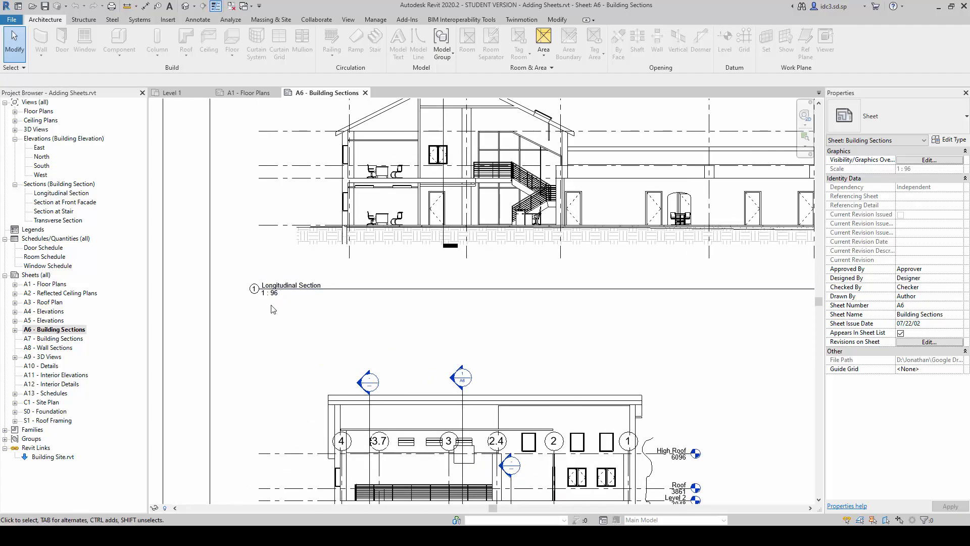
Examine the Transverse Section's view title and detail number on the Building Sections sheet.
scroll(289, 345, "down", 3)
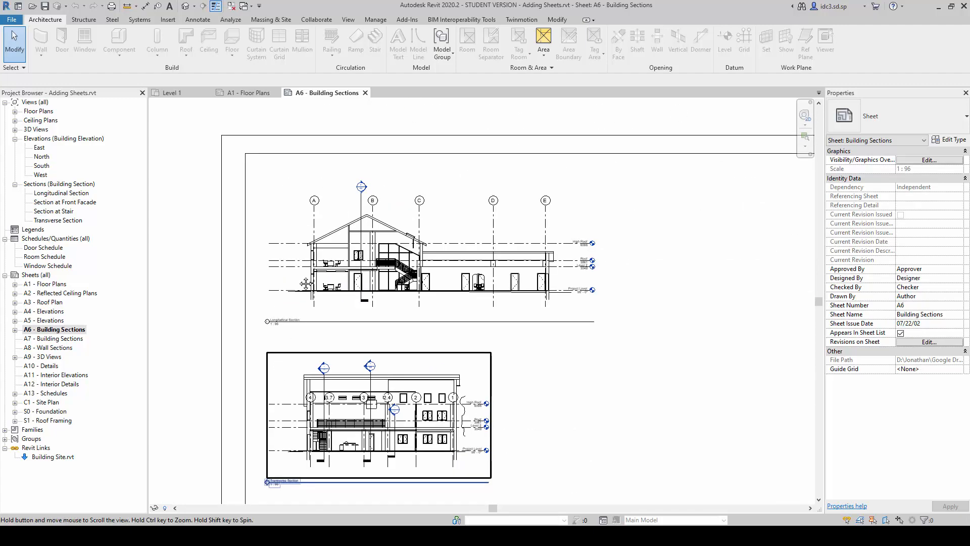
middle_click_drag(275, 478, 312, 373)
scroll(312, 374, "up", 3)
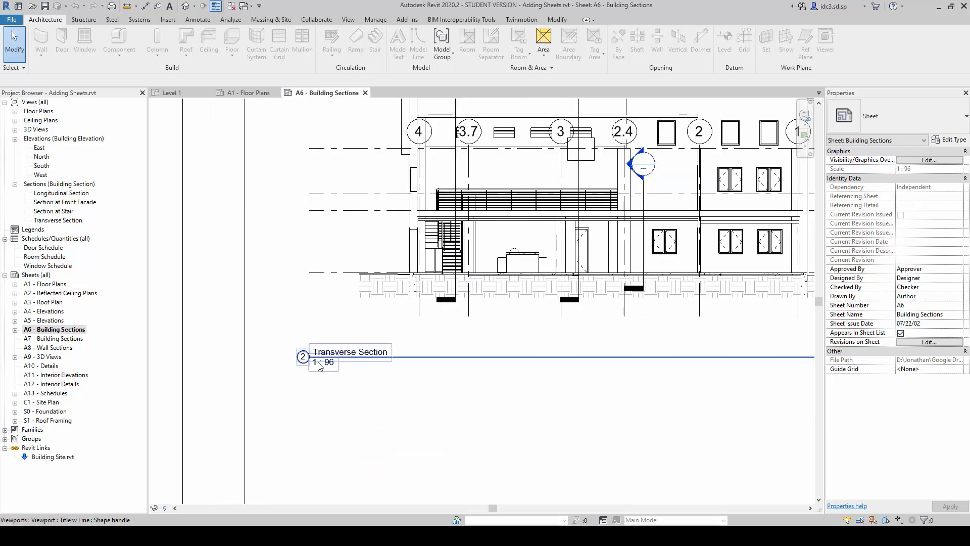
scroll(346, 408, "down", 3)
scroll(472, 298, "down", 1)
middle_click_drag(578, 221, 486, 337)
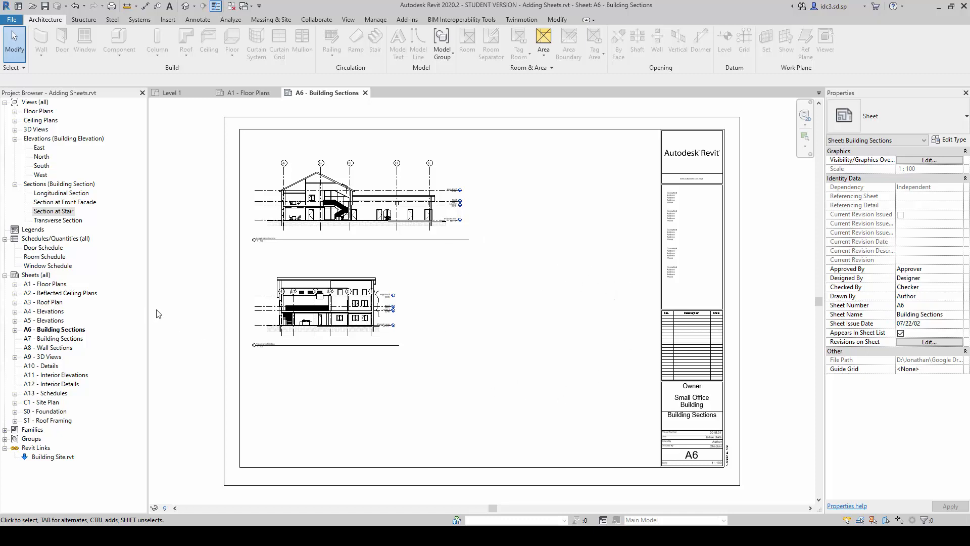
Place the Section at Stair view on sheet A6, in the empty area right of the Transverse Section.
left_click(41, 211)
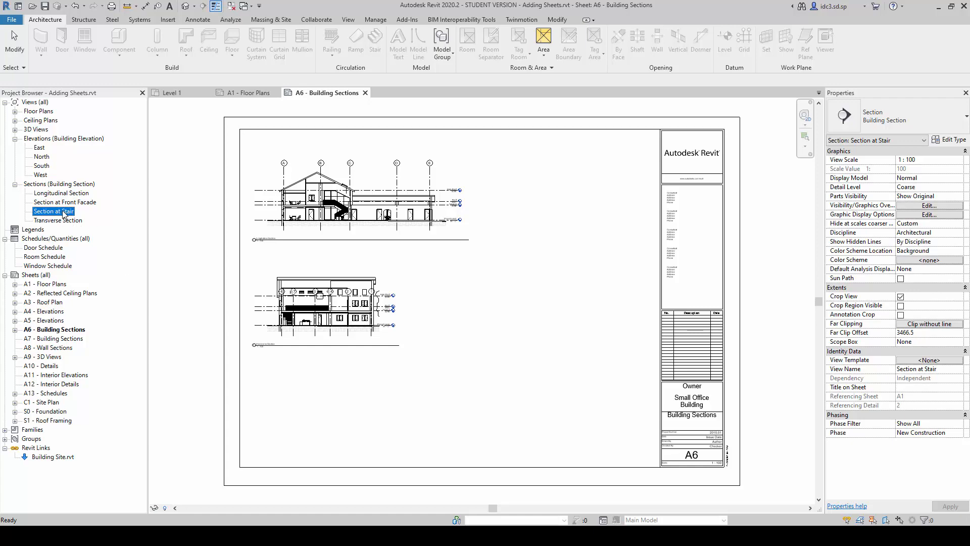
left_click_drag(60, 215, 524, 294)
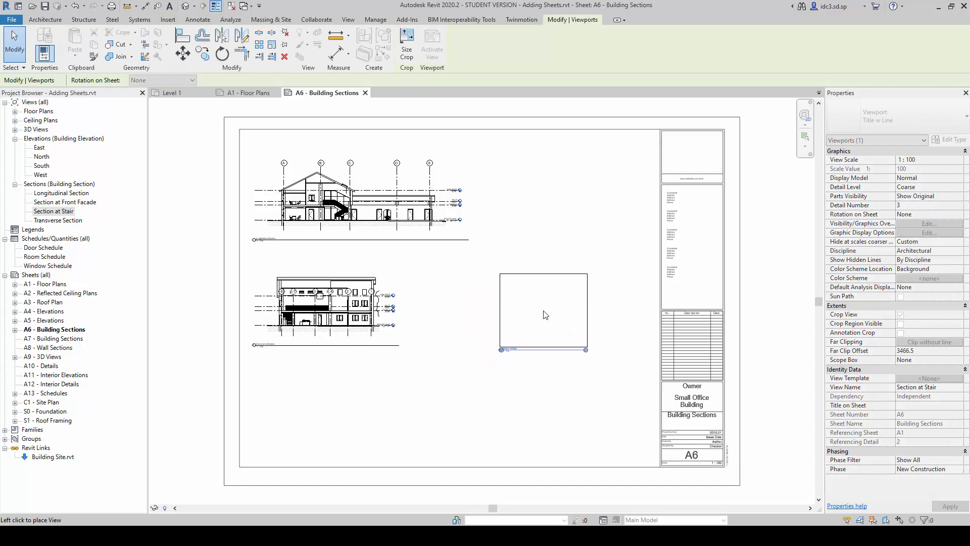
left_click(543, 312)
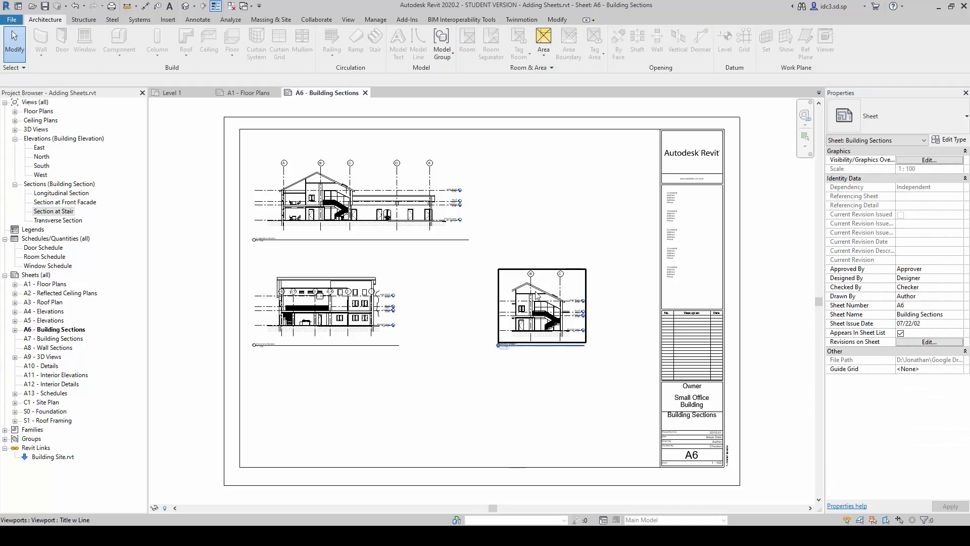
Check the detail number in the placed Section at Stair view title, and return to the full sheet.
scroll(544, 353, "up", 6)
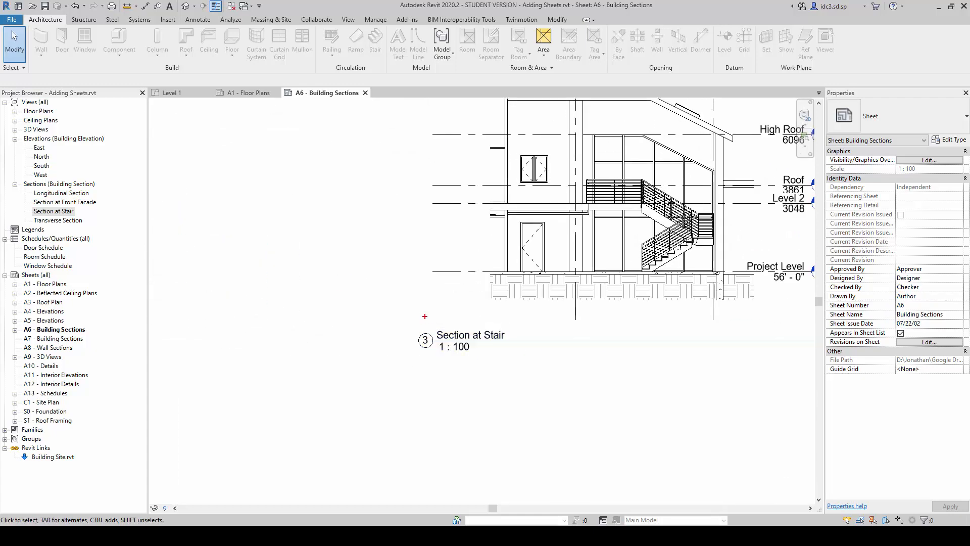
left_click_drag(402, 331, 426, 365)
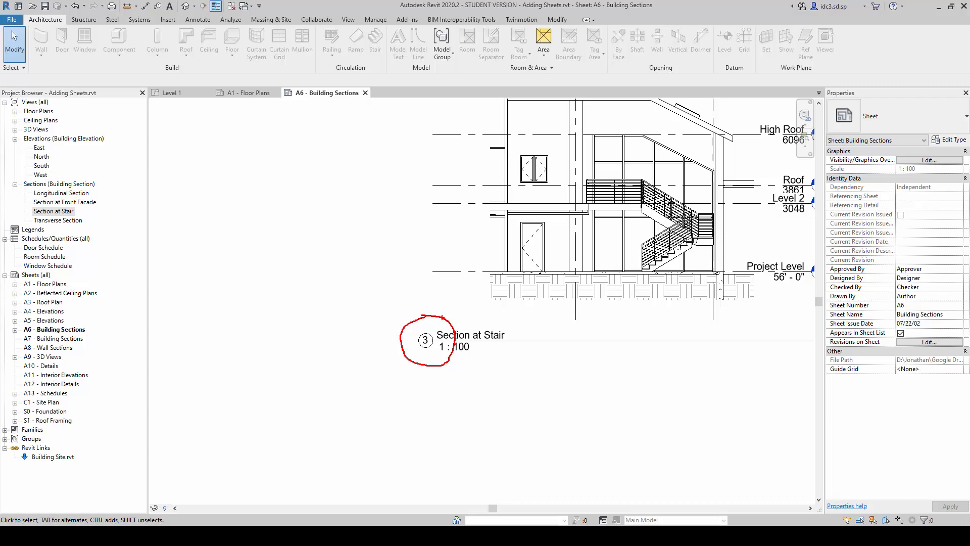
key("Escape")
middle_click(430, 372)
middle_click(432, 373)
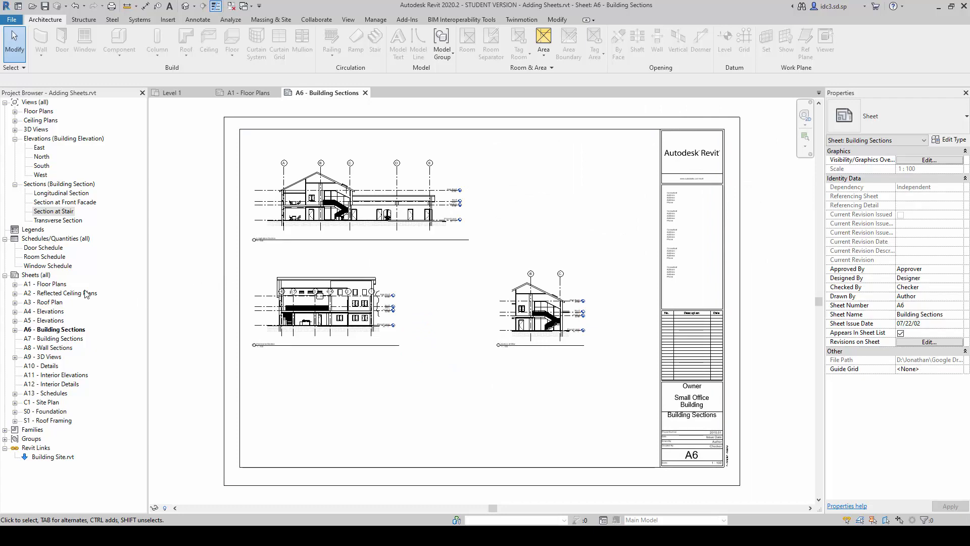
Reopen sheet A1 - Floor Plans and check the stair section marker's references in the Level 2 corridor.
double_click(51, 285)
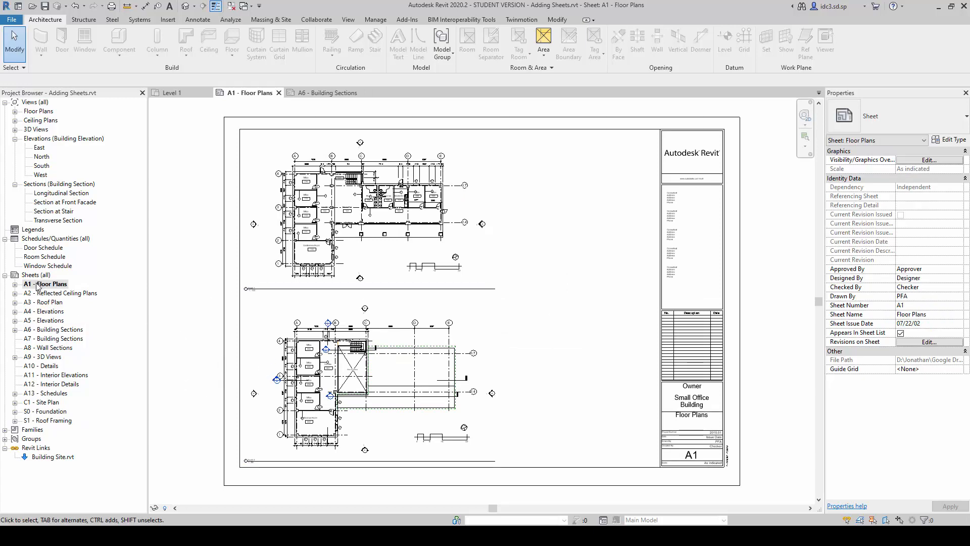
scroll(313, 368, "up", 7)
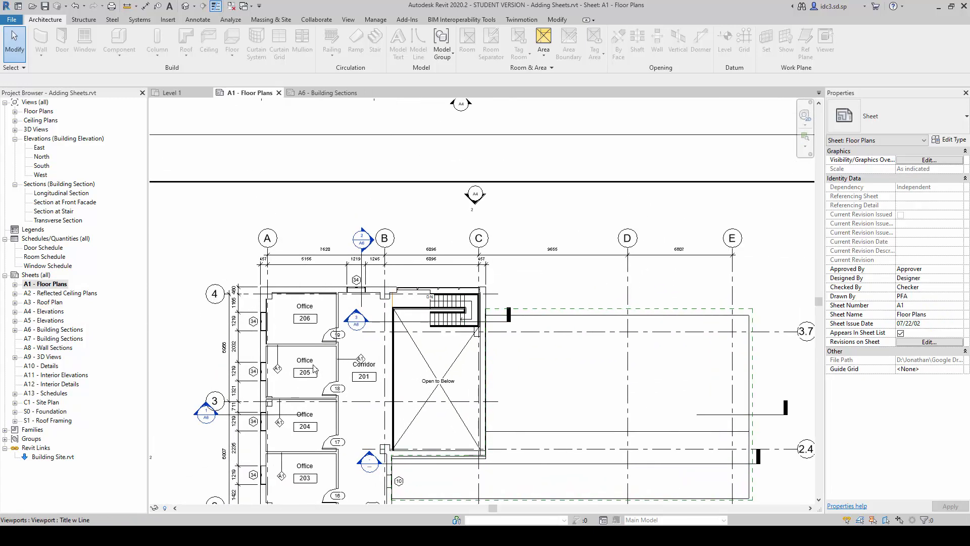
scroll(339, 341, "up", 1)
middle_click_drag(346, 340, 466, 361)
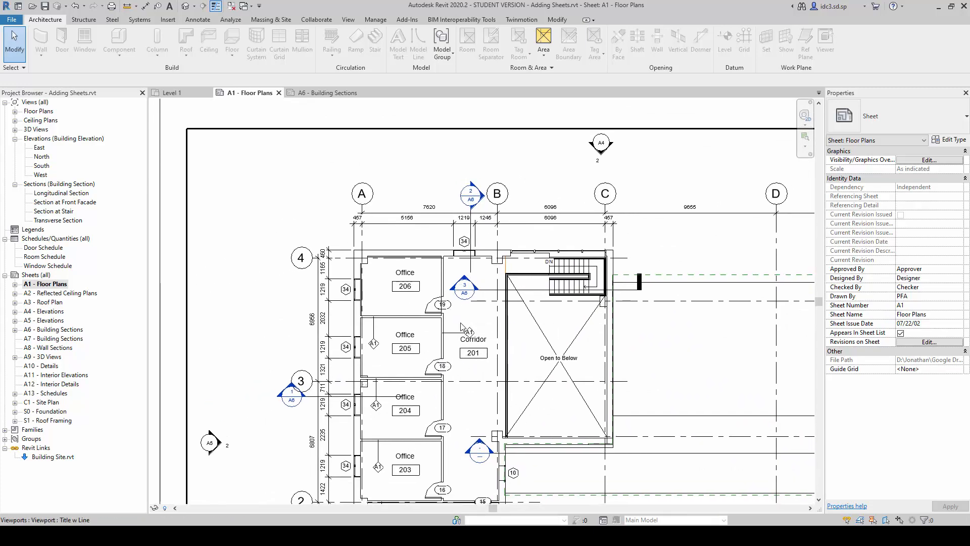
key("ctrl+2")
mouse_move(482, 427)
left_mouse_down()
mouse_move(472, 428)
mouse_move(461, 467)
mouse_move(502, 444)
left_mouse_up()
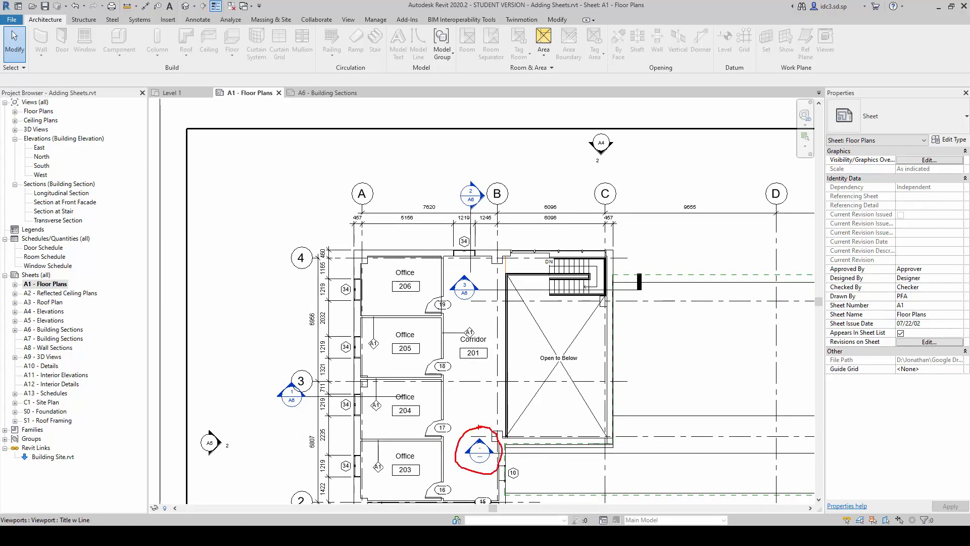
key("Escape")
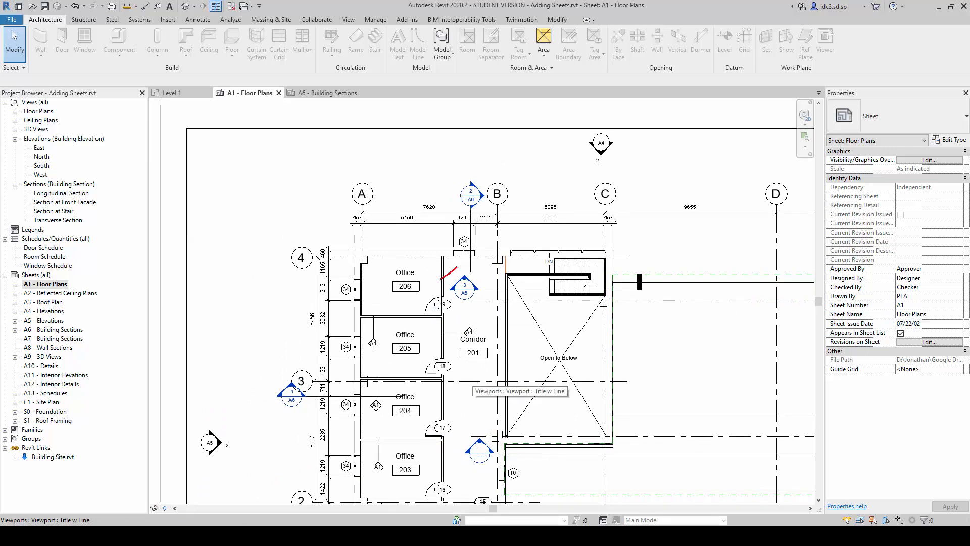
left_click_drag(450, 311, 480, 302)
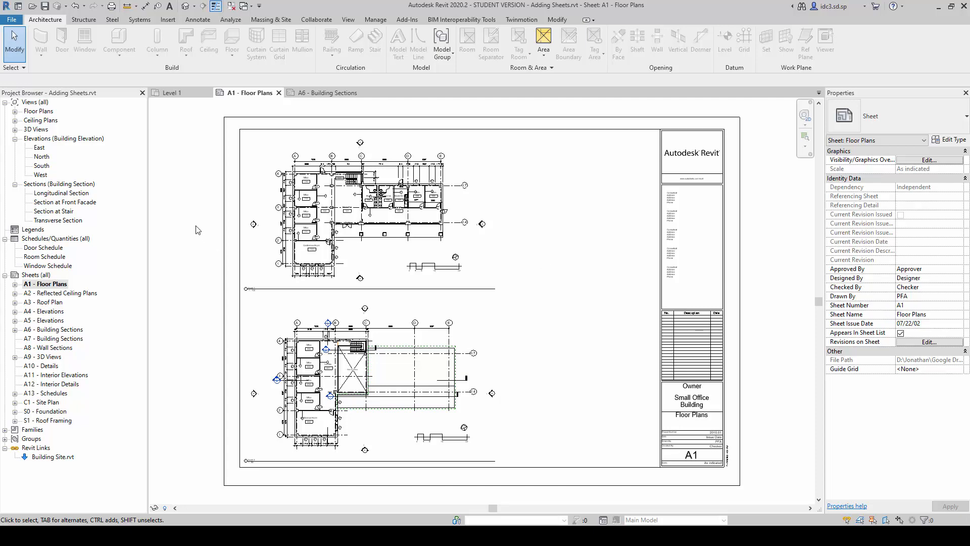
Reopen sheet A6 - Building Sections and examine the Longitudinal Section's view title and detail number.
left_click(323, 93)
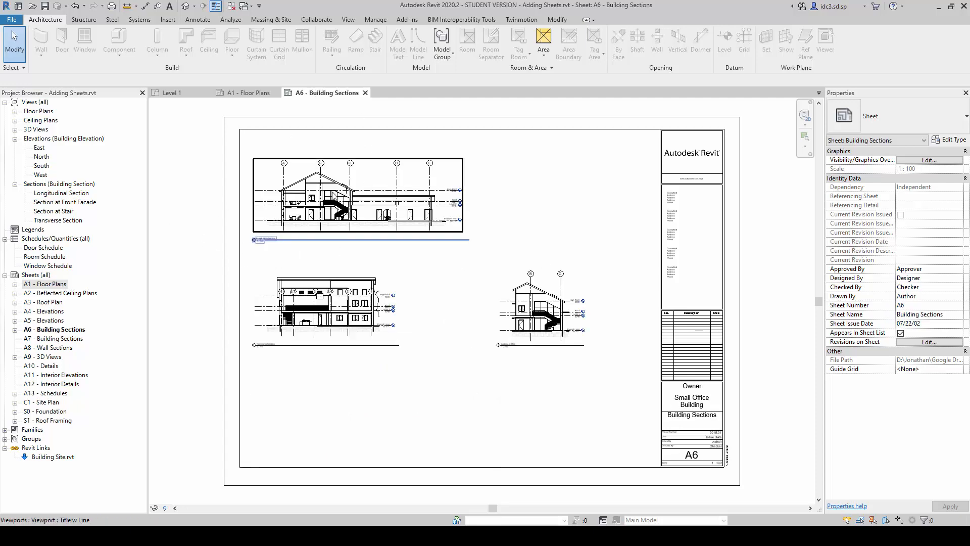
scroll(251, 240, "up", 3)
scroll(251, 241, "up", 2)
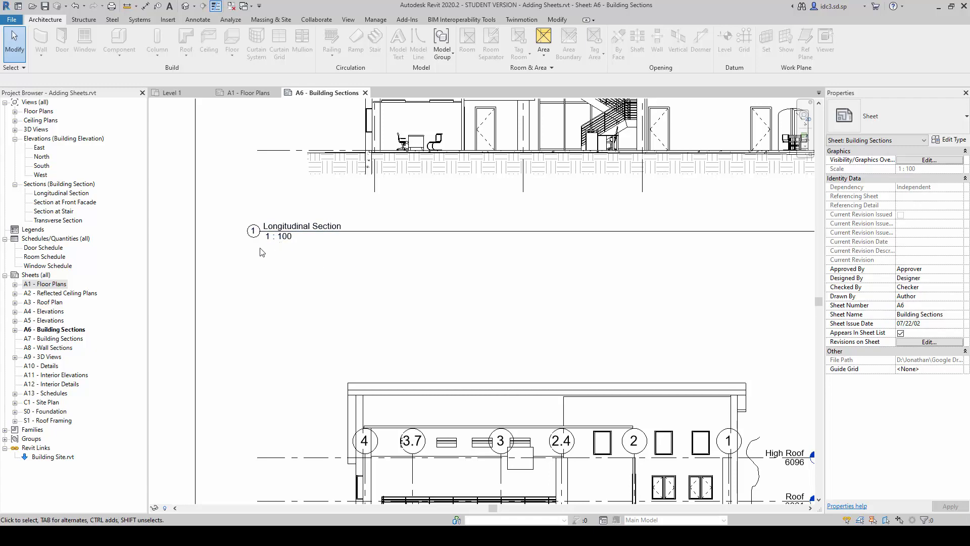
left_click(361, 232)
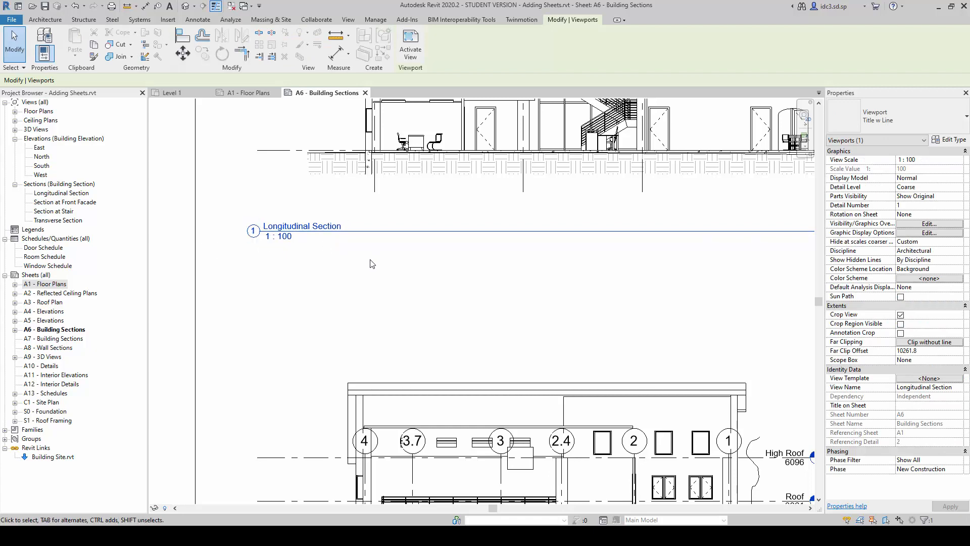
scroll(333, 262, "down", 5)
scroll(458, 262, "down", 1)
scroll(382, 310, "up", 2)
scroll(359, 288, "down", 2)
middle_click_drag(348, 279, 265, 259)
middle_click(413, 287)
middle_click(413, 287)
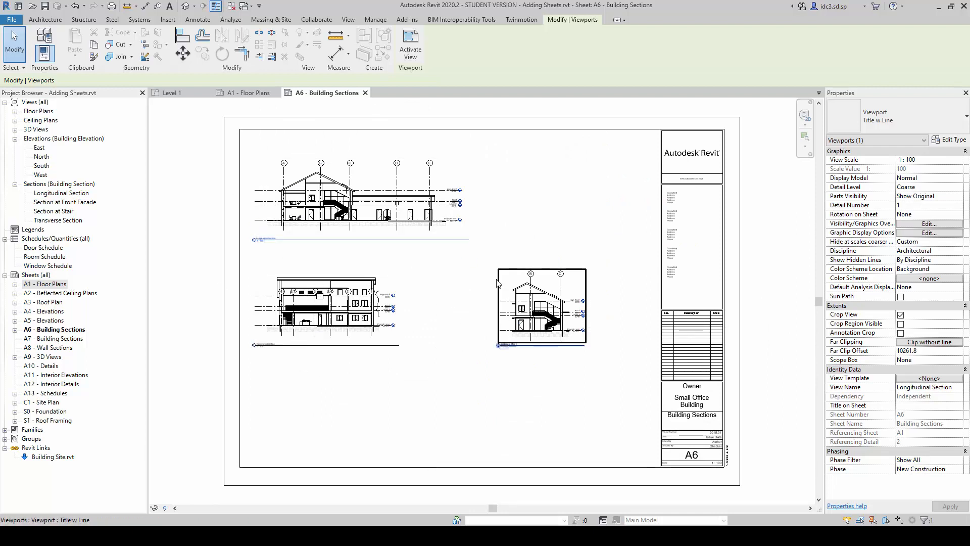
scroll(236, 248, "up", 1)
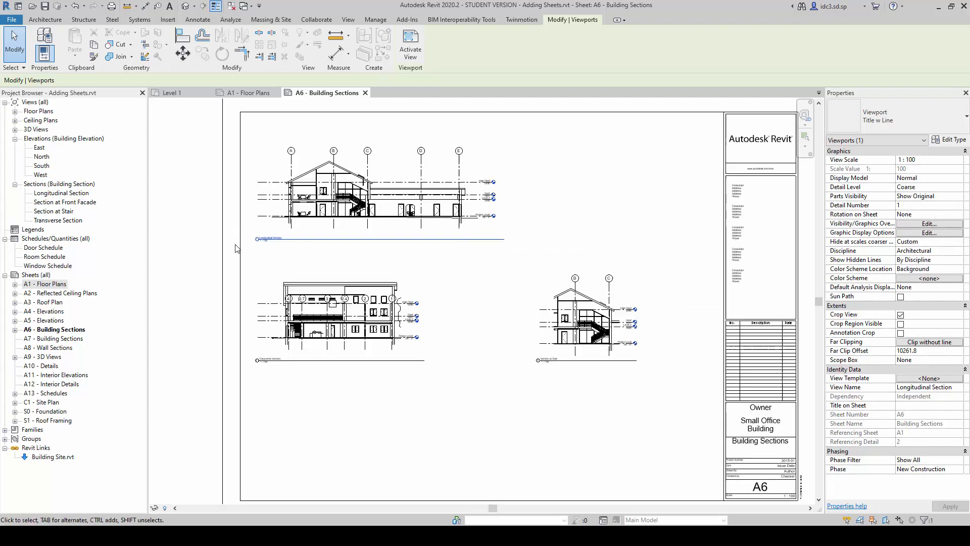
scroll(248, 245, "up", 5)
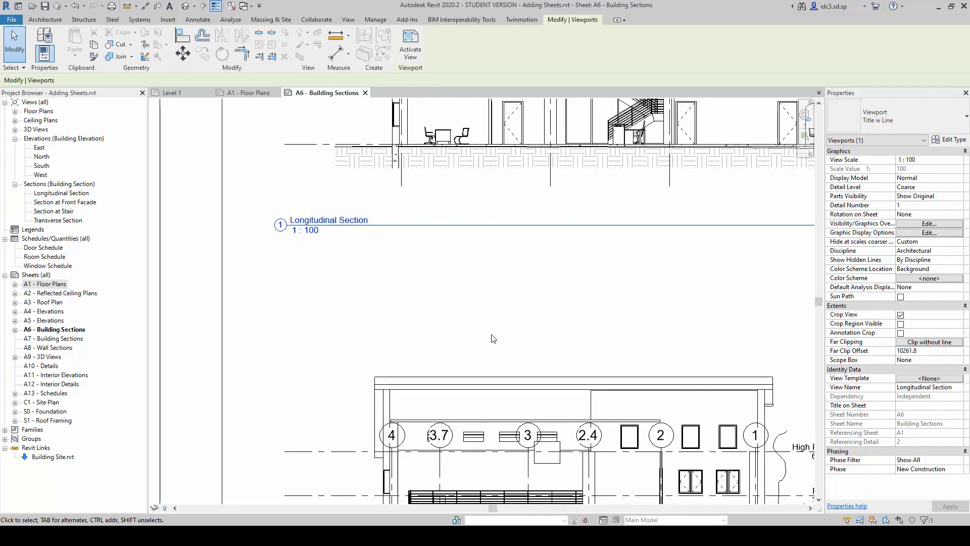
Set the detail number of the Section at Stair viewport to 4.
scroll(493, 335, "down", 8)
middle_click_drag(622, 337, 454, 297)
scroll(599, 368, "up", 1)
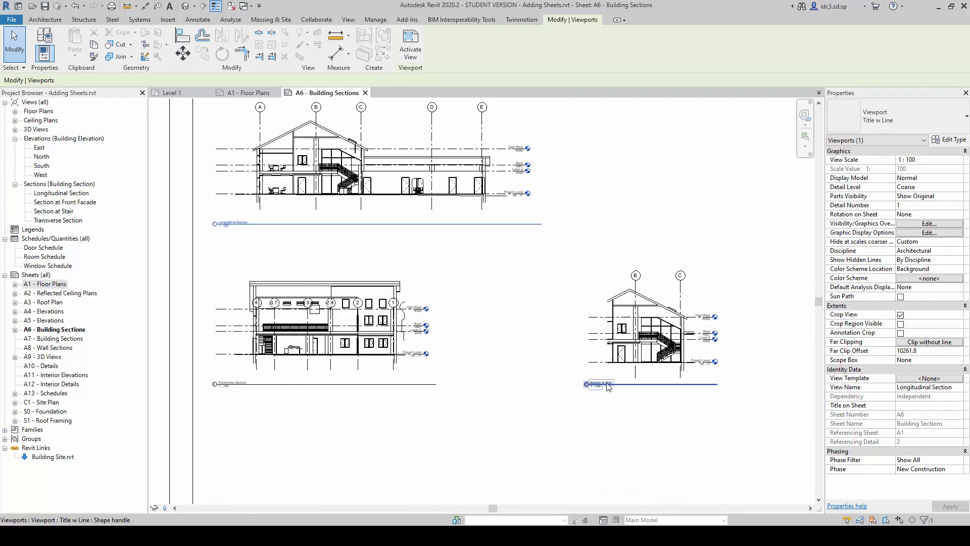
scroll(607, 383, "up", 5)
left_click(668, 387)
middle_click_drag(626, 405, 435, 362)
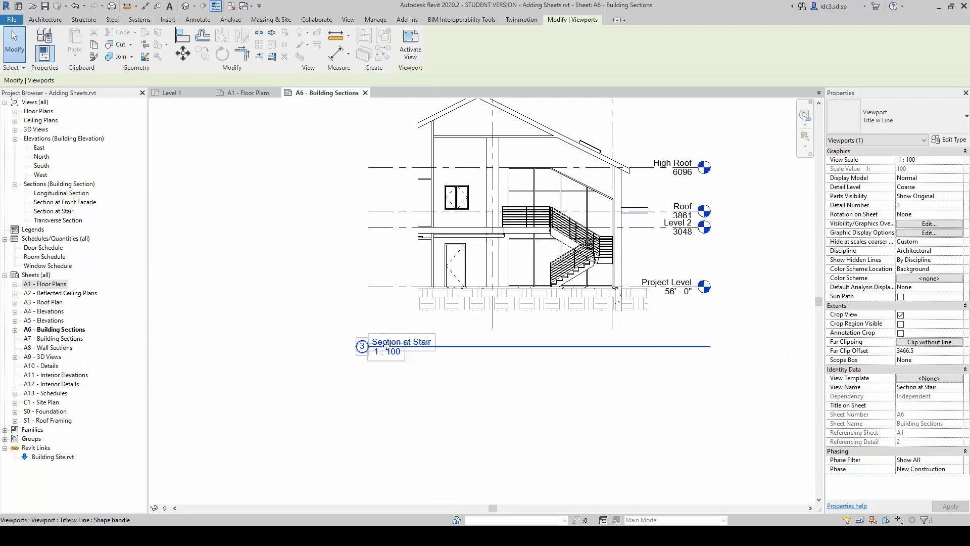
left_click(513, 357)
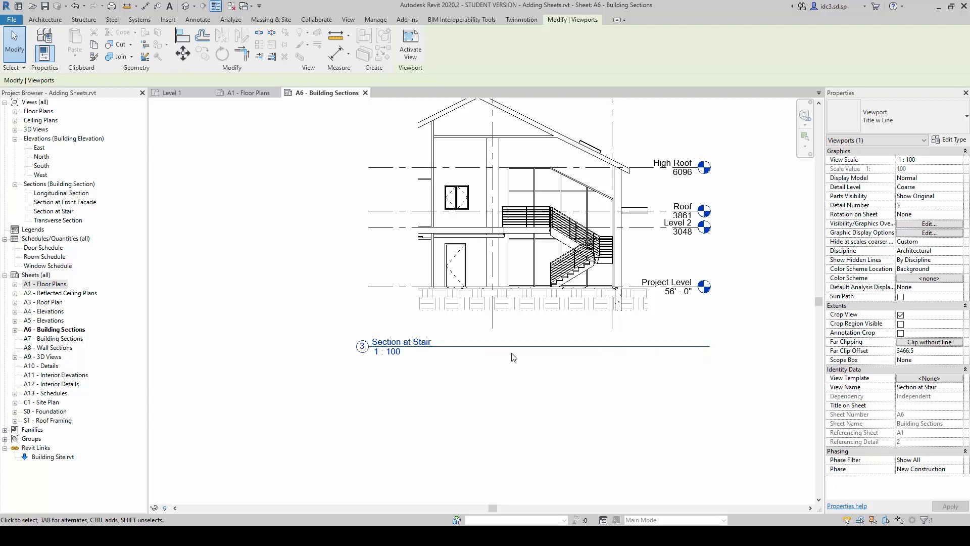
left_click(905, 206)
type("4")
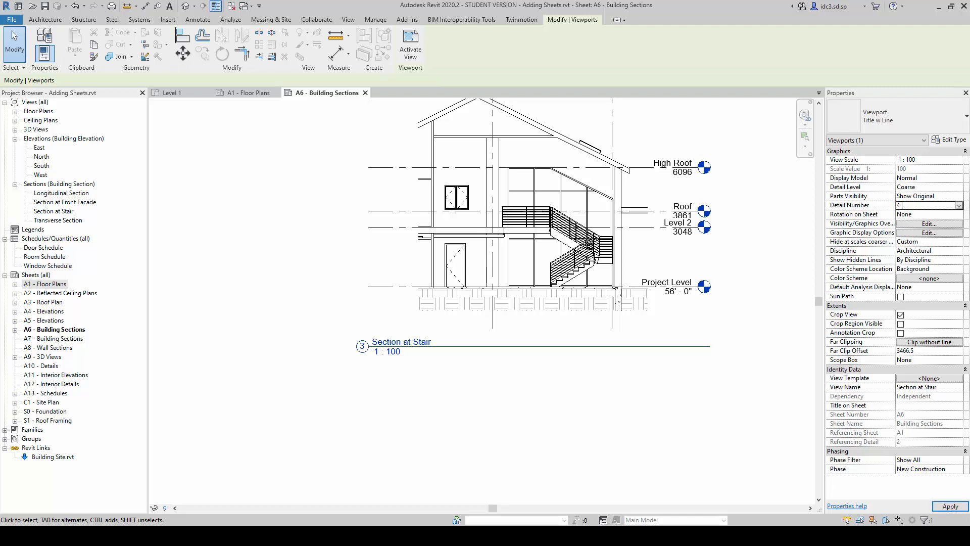
left_click(581, 376)
Set the detail number of the Transverse Section viewport to 3.
scroll(574, 399, "down", 4)
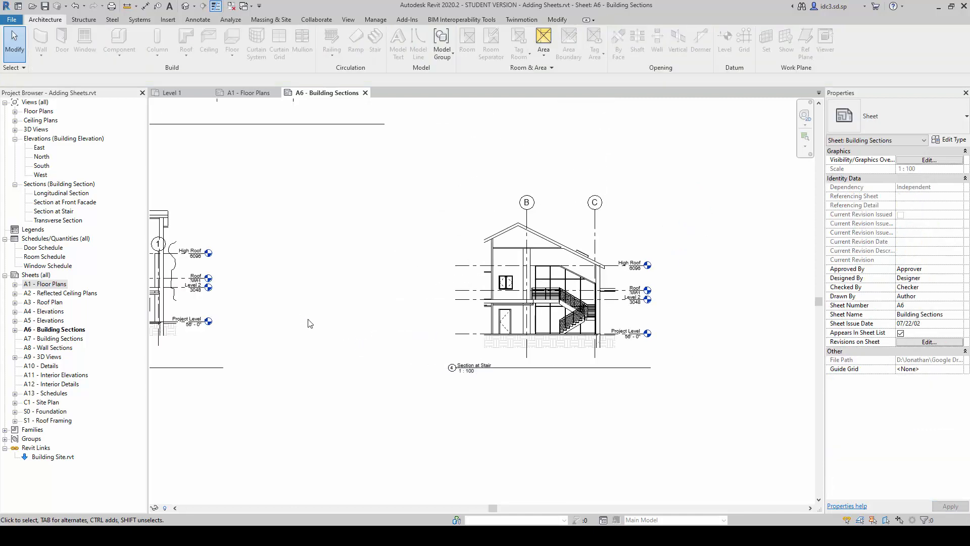
scroll(310, 323, "down", 1)
middle_click_drag(323, 323, 616, 344)
scroll(196, 386, "up", 4)
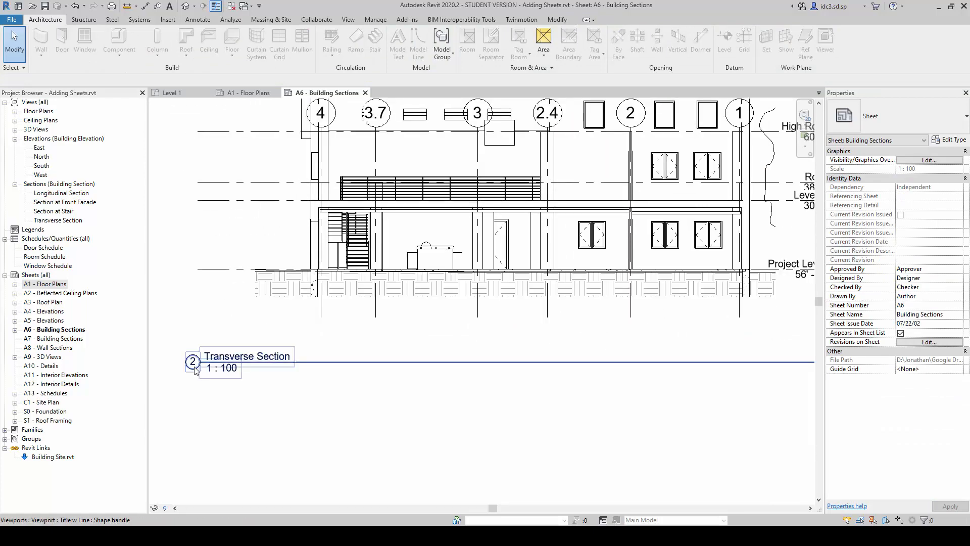
left_click(386, 355)
left_click(912, 206)
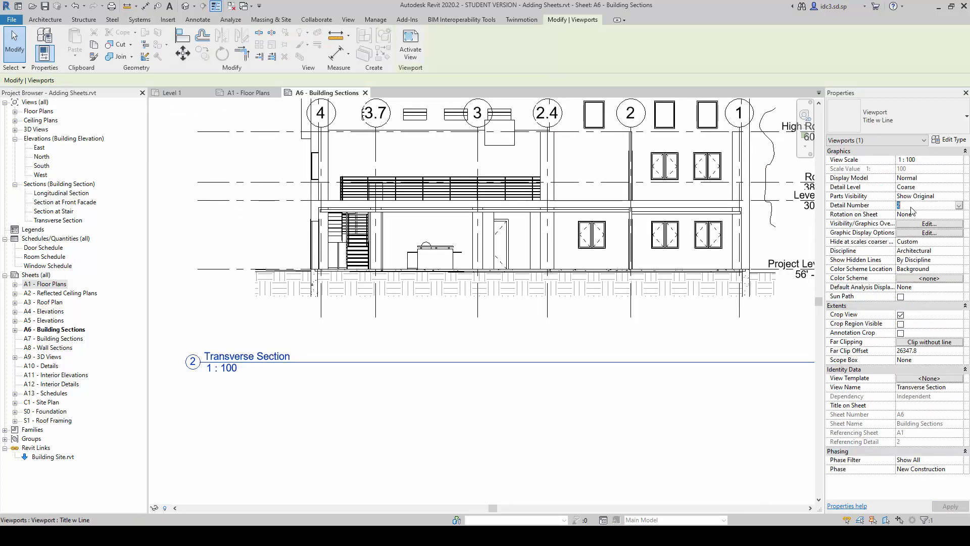
type("3")
Set the detail number of the Longitudinal Section viewport to 2.
scroll(594, 363, "down", 3)
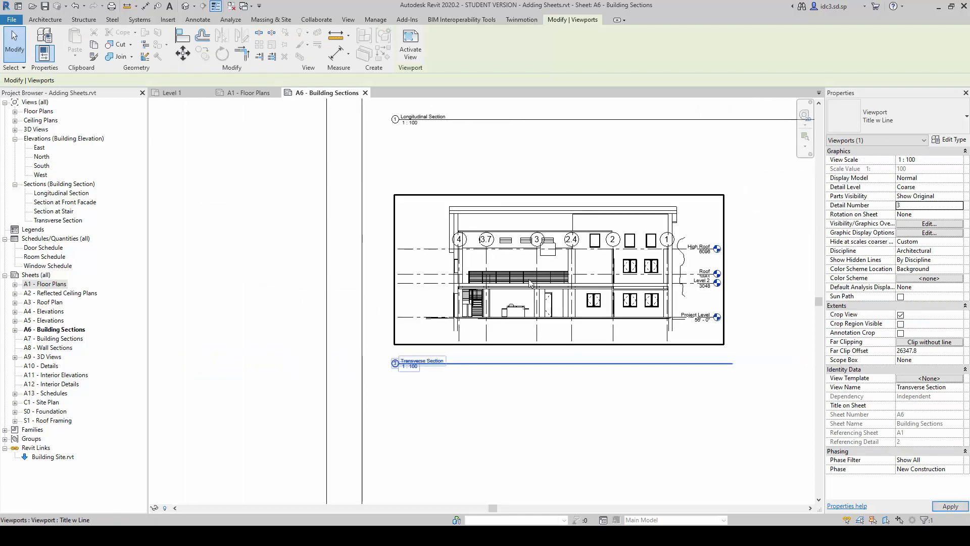
middle_click_drag(514, 238, 517, 334)
scroll(361, 192, "up", 3)
left_click(398, 215)
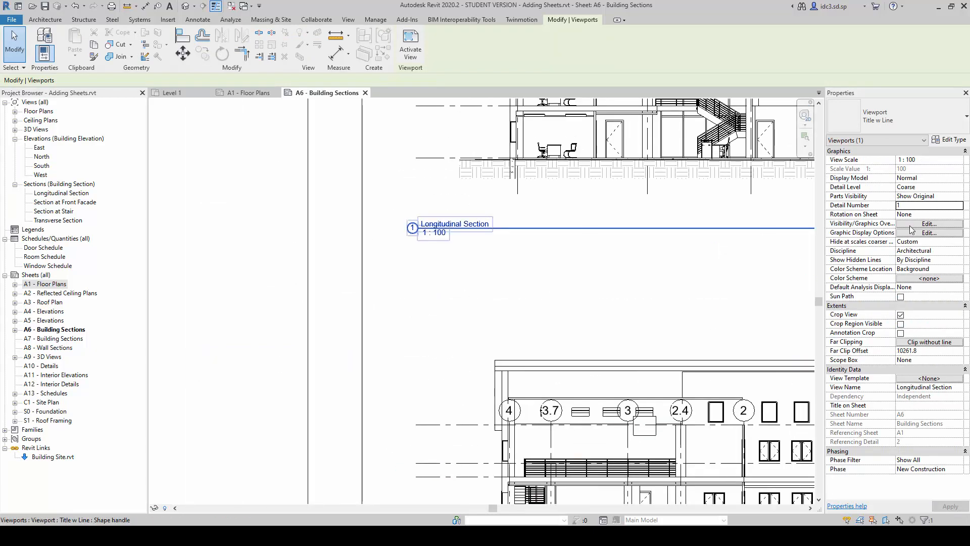
left_click(916, 206)
double_click(906, 205)
type("2")
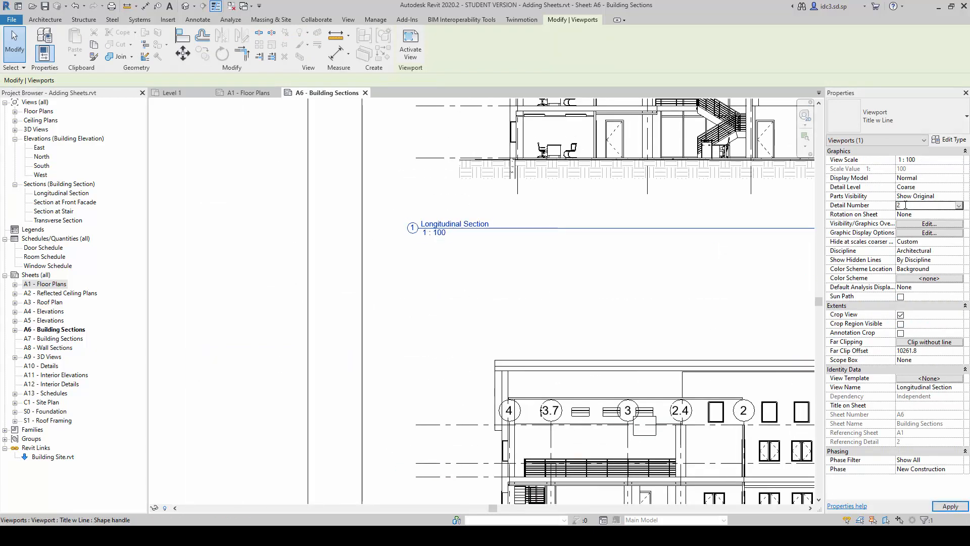
left_click(708, 283)
Reopen sheet A1 - Floor Plans, check the section markers' detail and sheet references on the Level 2 plan, and return to the full sheet.
scroll(657, 280, "down", 3)
middle_click_drag(579, 278, 376, 260)
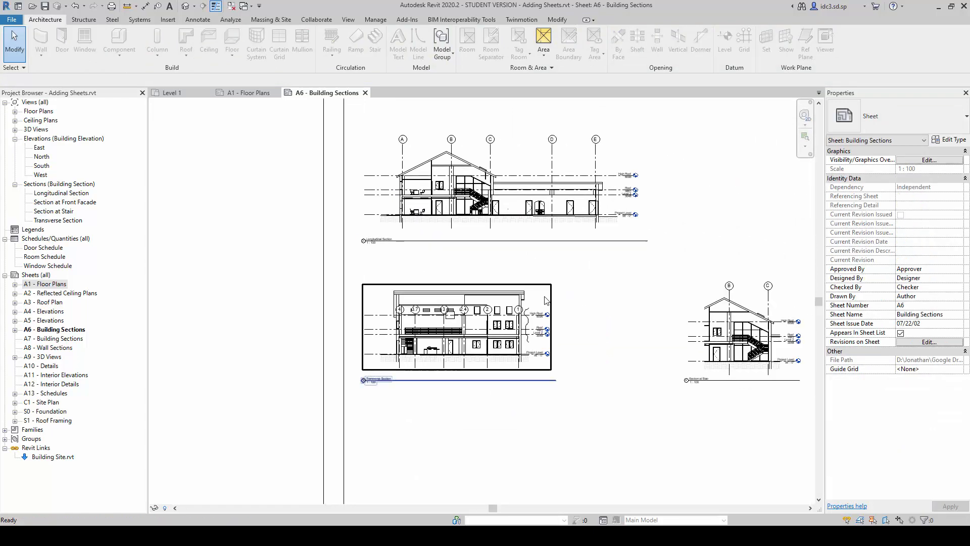
middle_click(536, 310)
middle_click(536, 309)
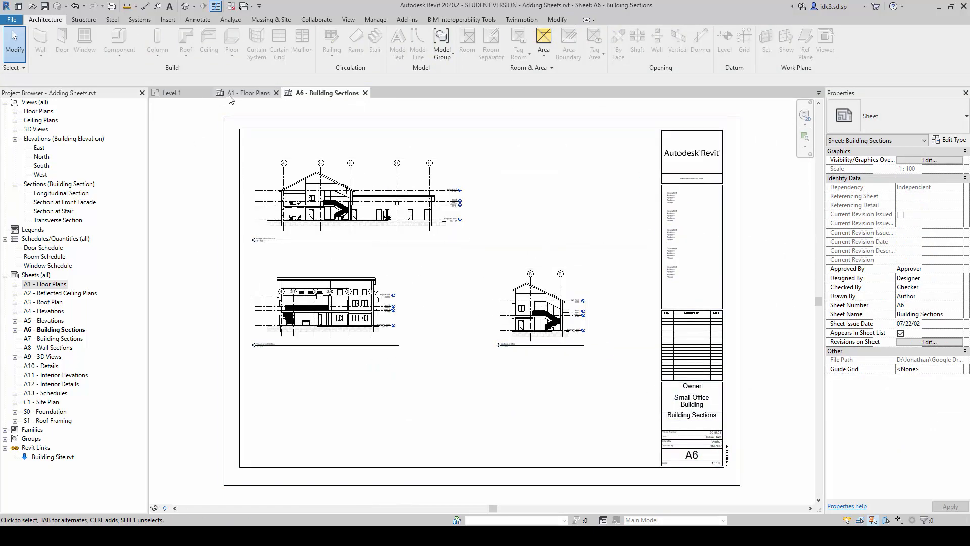
left_click(242, 93)
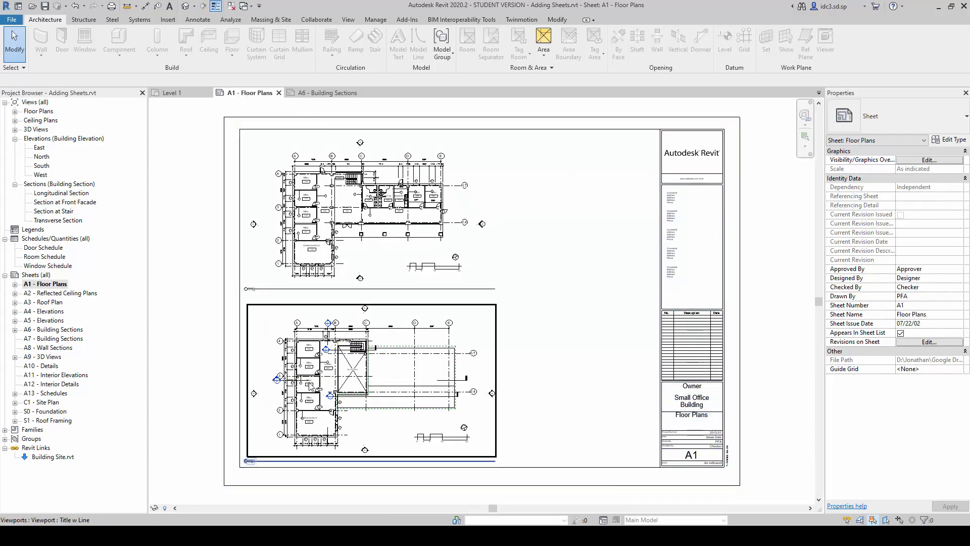
scroll(303, 392, "up", 2)
scroll(298, 392, "up", 4)
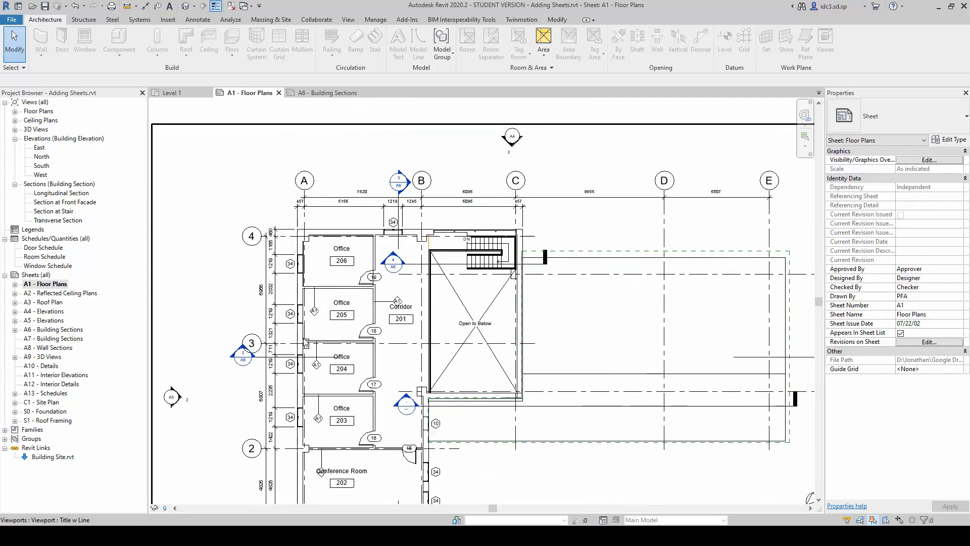
scroll(286, 332, "up", 1)
middle_click_drag(292, 307, 340, 328)
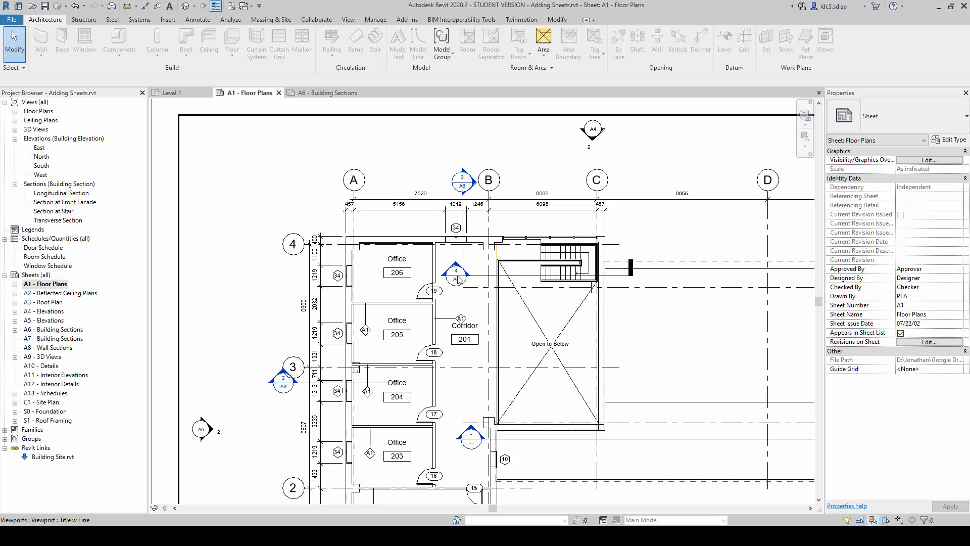
key("z")
key("f")
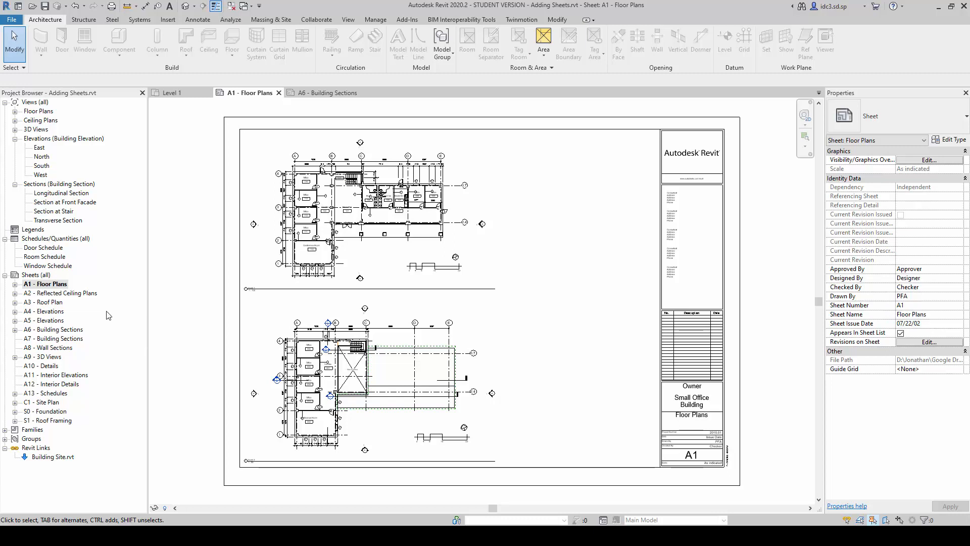
Create a new sheet with the Singapore Polytechnic - School of ABE A1 Title Block.
left_click(40, 277)
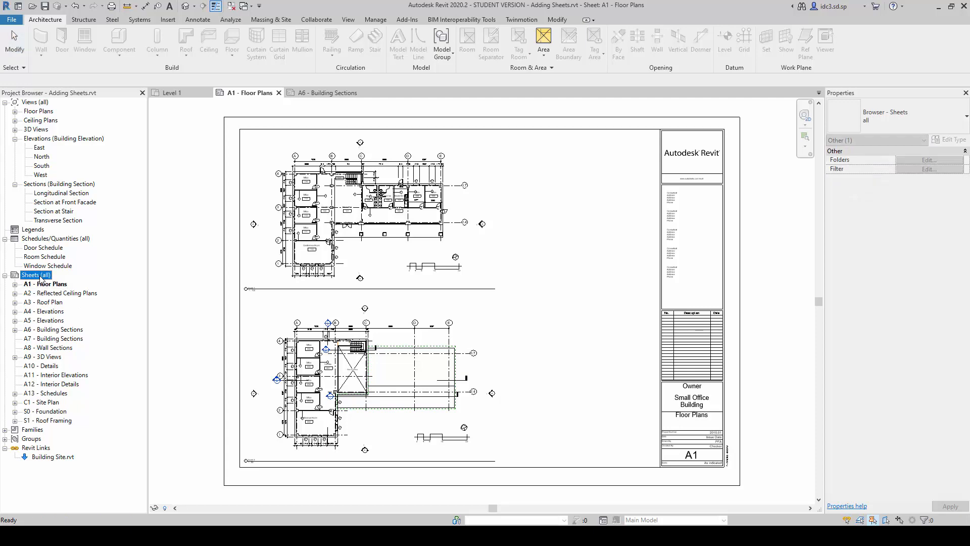
right_click(41, 278)
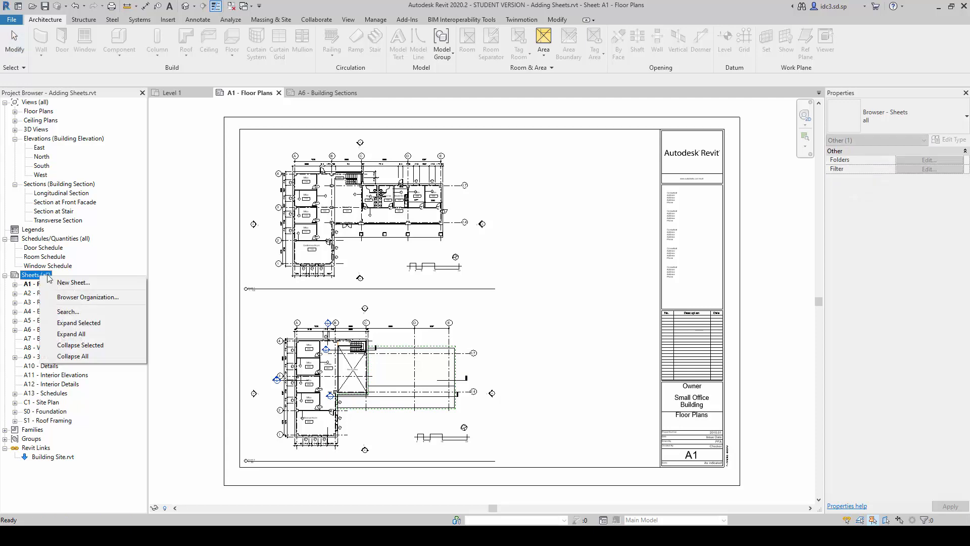
left_click(104, 284)
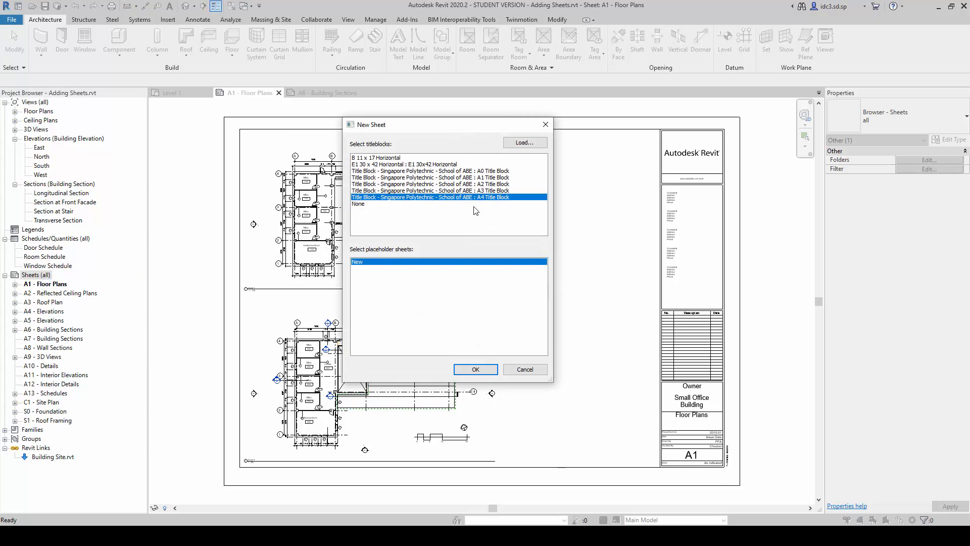
left_click(469, 172)
left_click(472, 178)
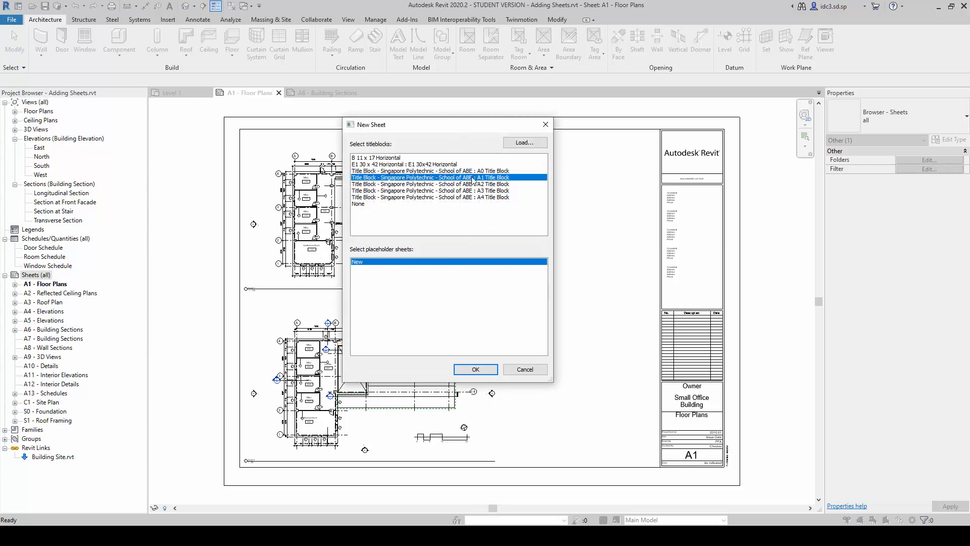
left_click(471, 185)
left_click(472, 191)
left_click(472, 197)
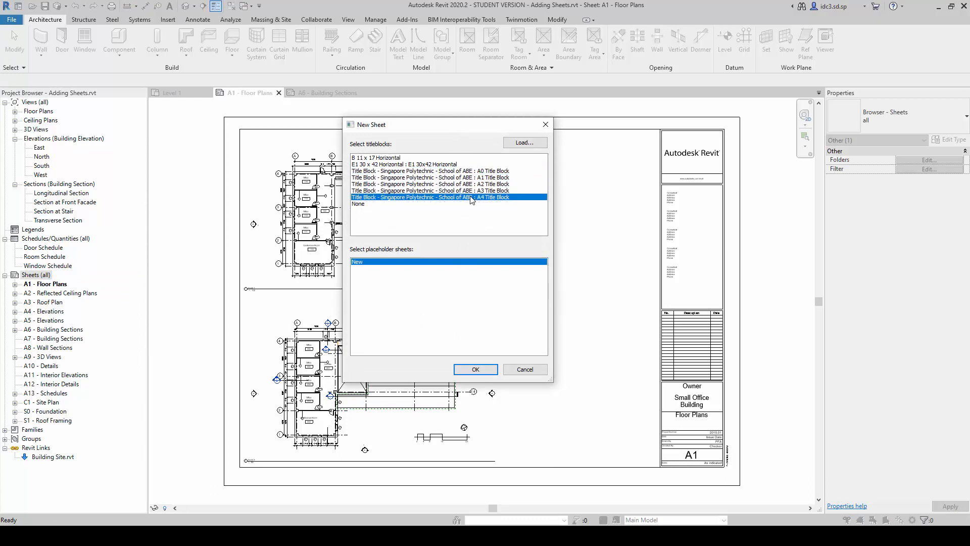
left_click(477, 178)
left_click(486, 171)
left_click(487, 177)
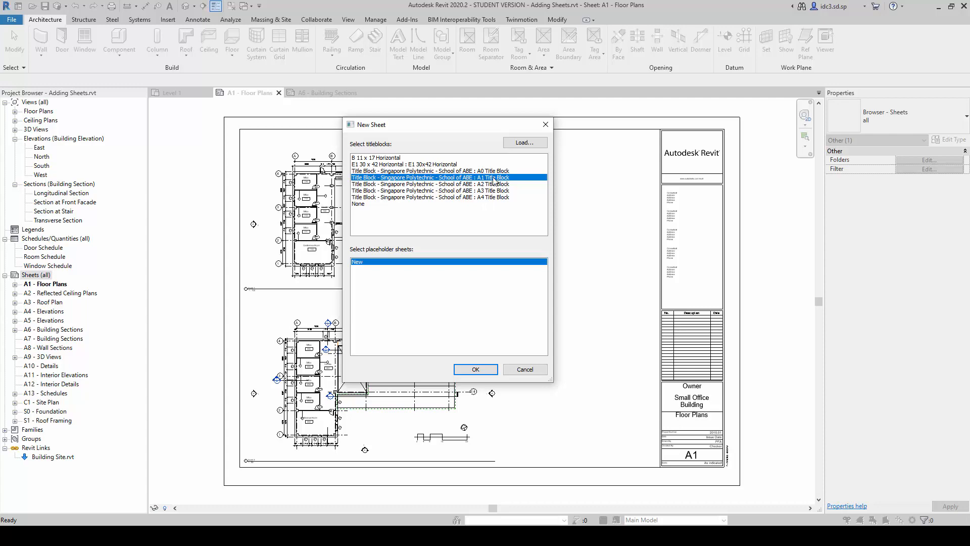
left_click(469, 184)
left_click(478, 178)
left_click(476, 370)
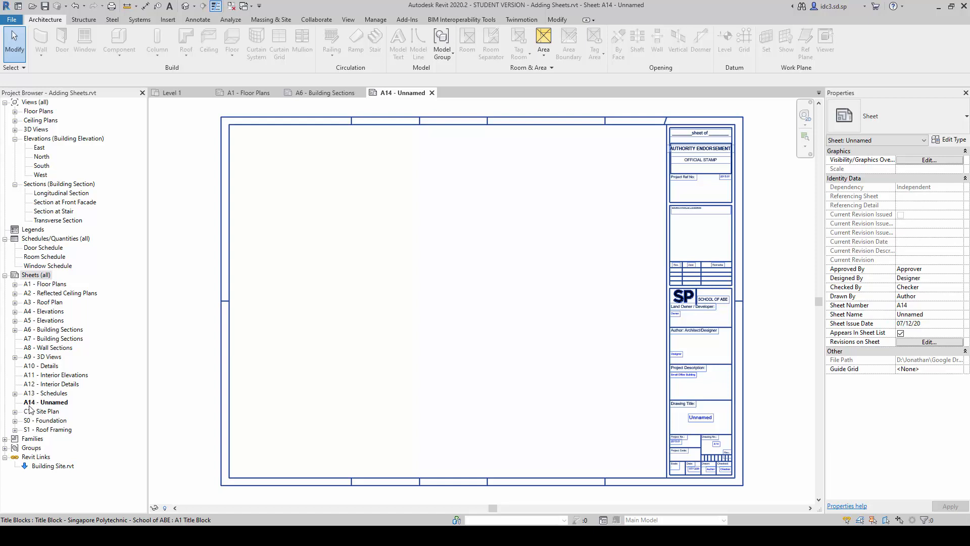
Rename the new unnamed sheet, giving it the number ID400 and the name Detail Drawing.
right_click(62, 407)
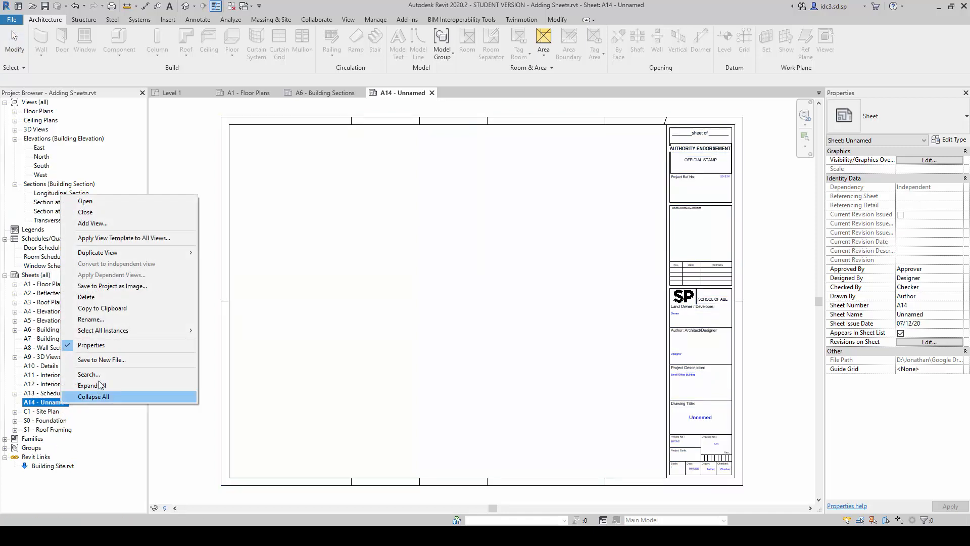
left_click(122, 321)
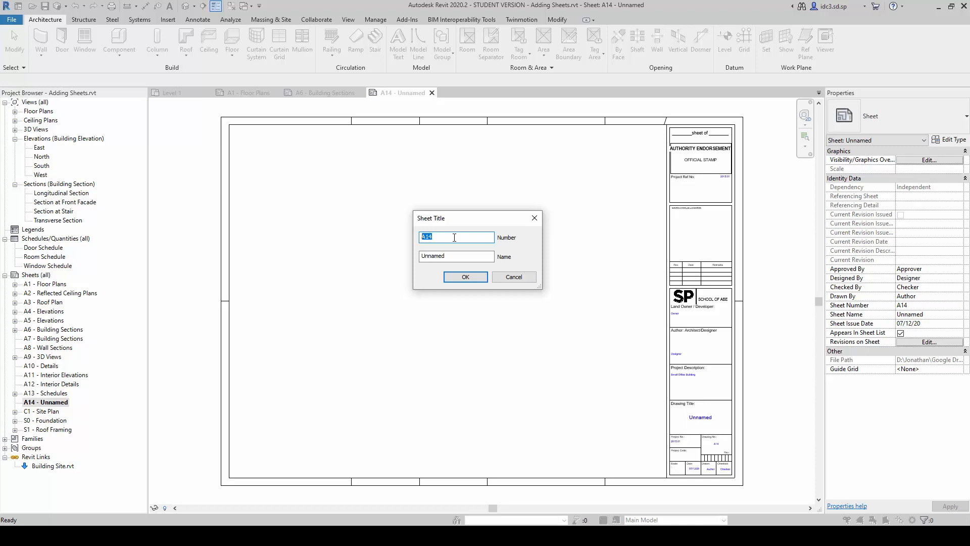
type("ID400")
double_click(444, 257)
type("Detail Drawing")
left_click(471, 279)
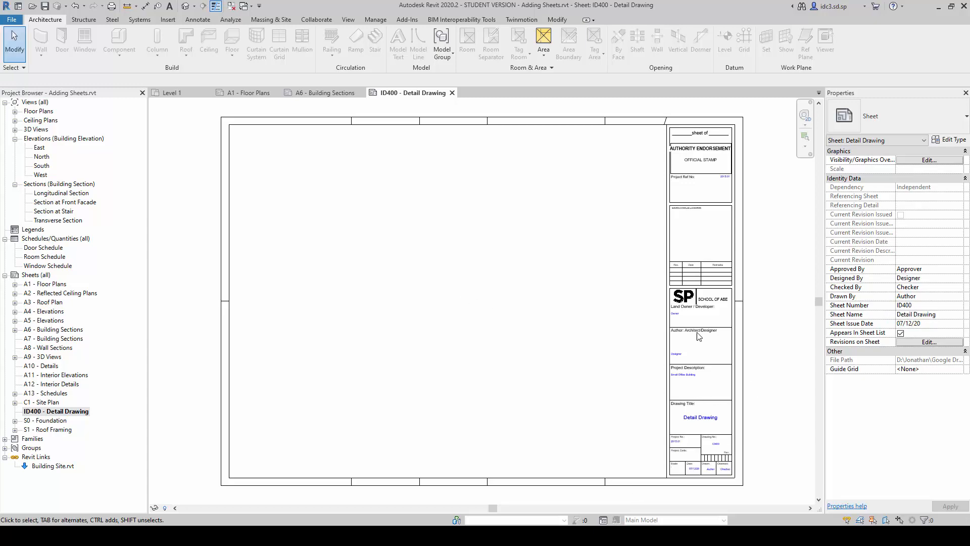
Examine the drawing title, drawing number and project description fields in the title block of sheet ID400 - Detail Drawing.
scroll(730, 443, "up", 2)
scroll(731, 442, "up", 3)
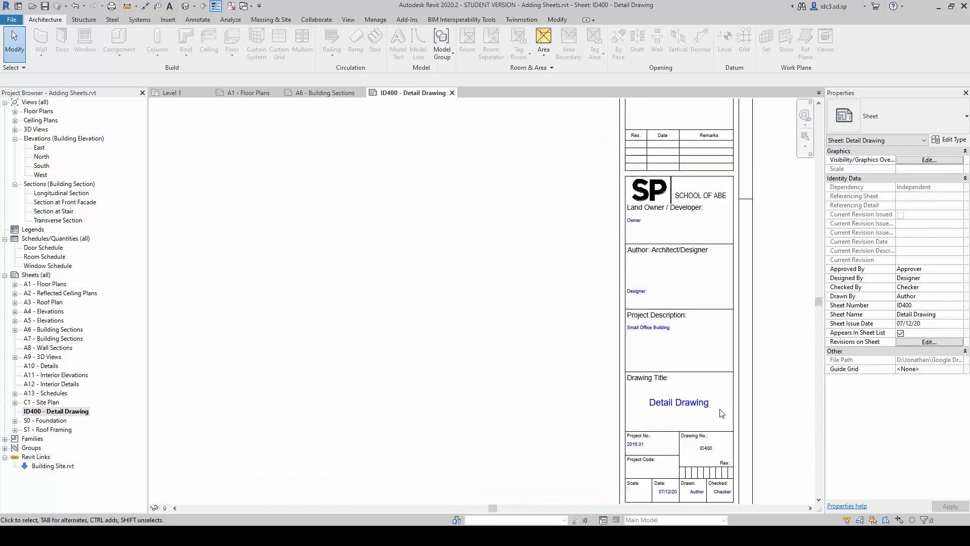
middle_click_drag(747, 426, 635, 395)
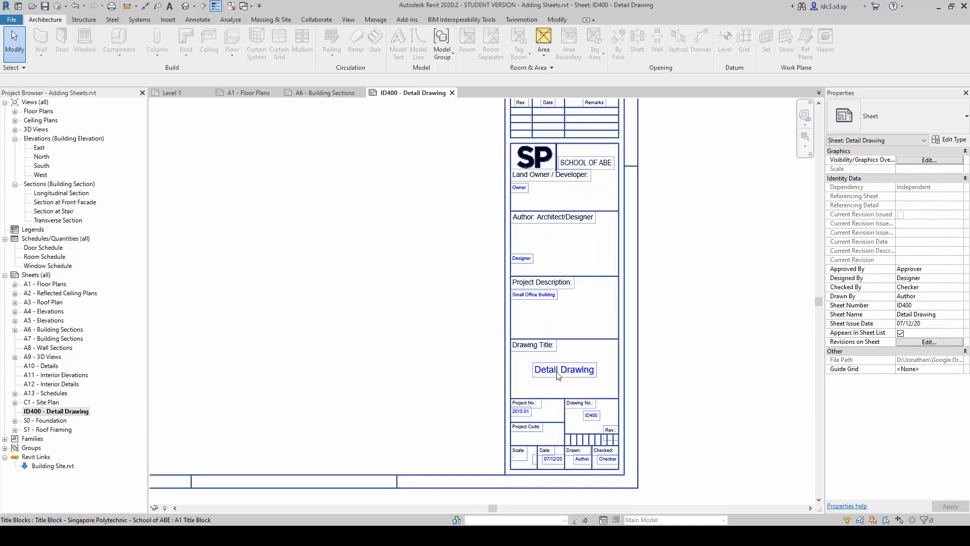
scroll(586, 424, "up", 4)
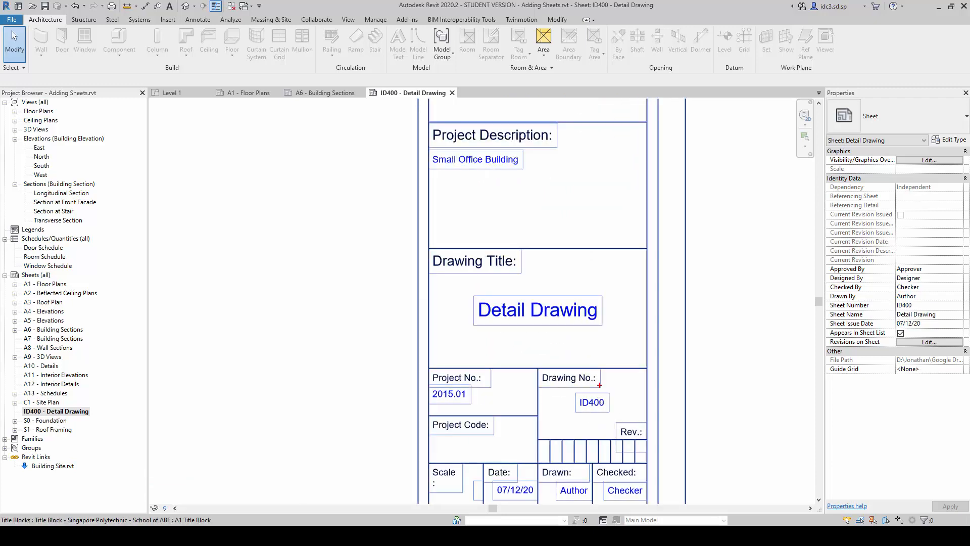
mouse_move(599, 385)
left_mouse_down()
mouse_move(552, 405)
mouse_move(617, 407)
mouse_move(571, 389)
left_mouse_up()
mouse_move(550, 284)
left_mouse_down()
mouse_move(476, 287)
mouse_move(582, 346)
mouse_move(614, 304)
mouse_move(541, 277)
left_mouse_up()
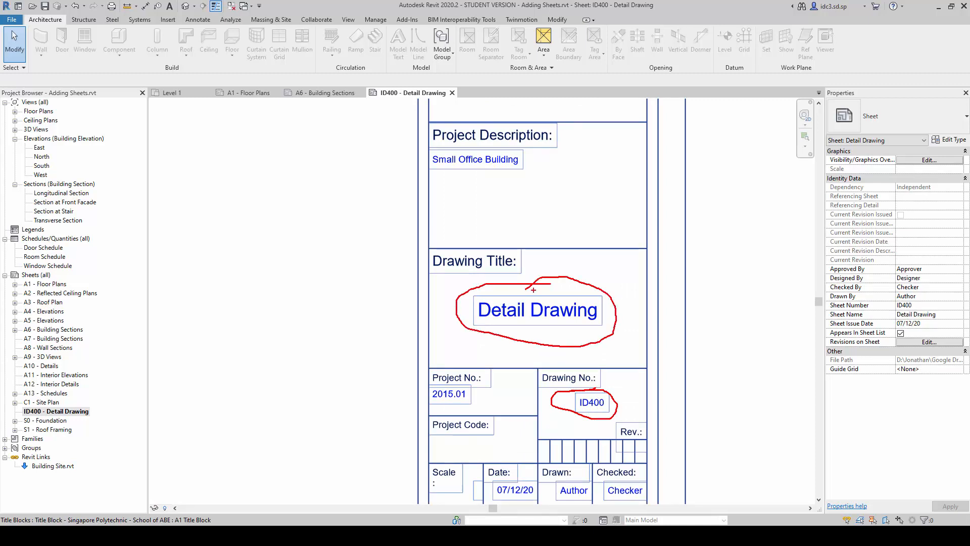
key("Escape")
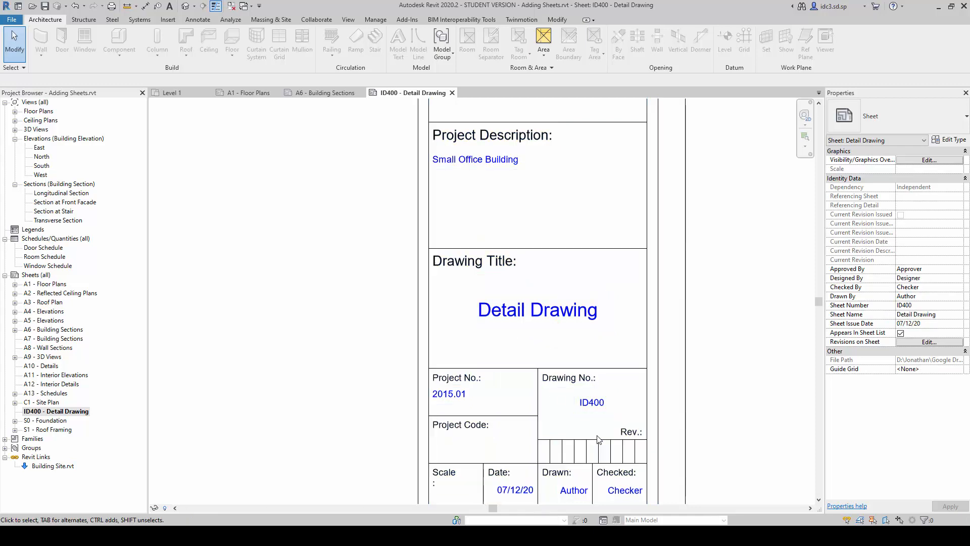
scroll(598, 427, "down", 1)
middle_click_drag(593, 447, 593, 360)
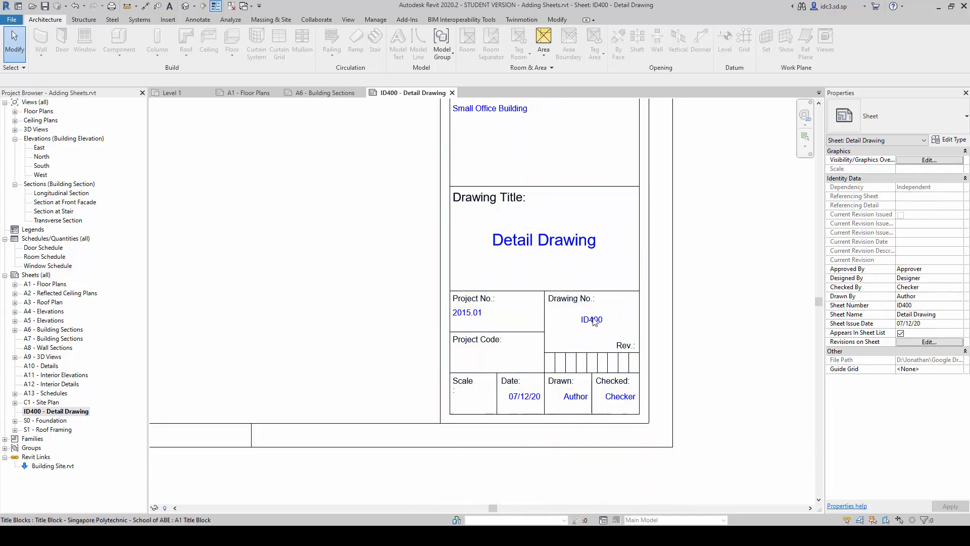
scroll(569, 369, "down", 3)
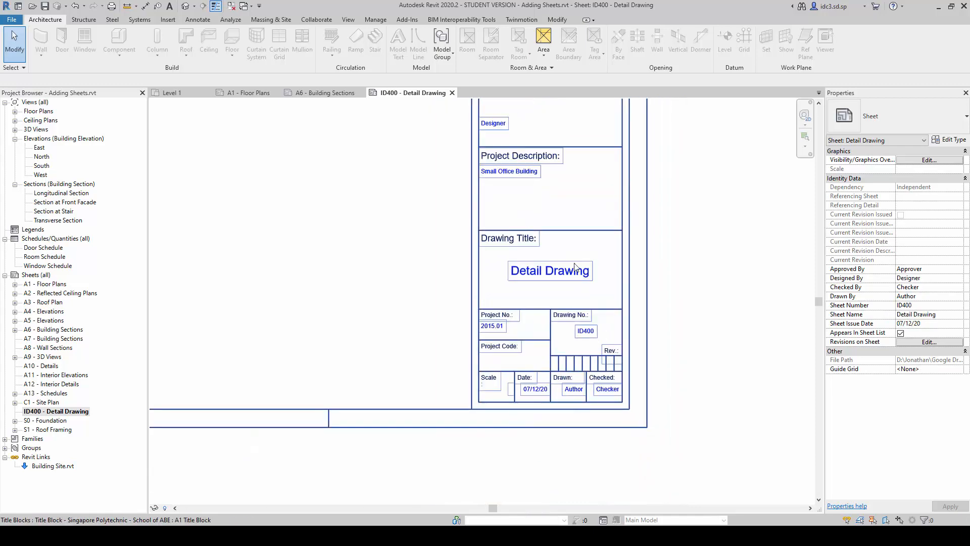
middle_click_drag(556, 256, 554, 296)
scroll(565, 260, "down", 1)
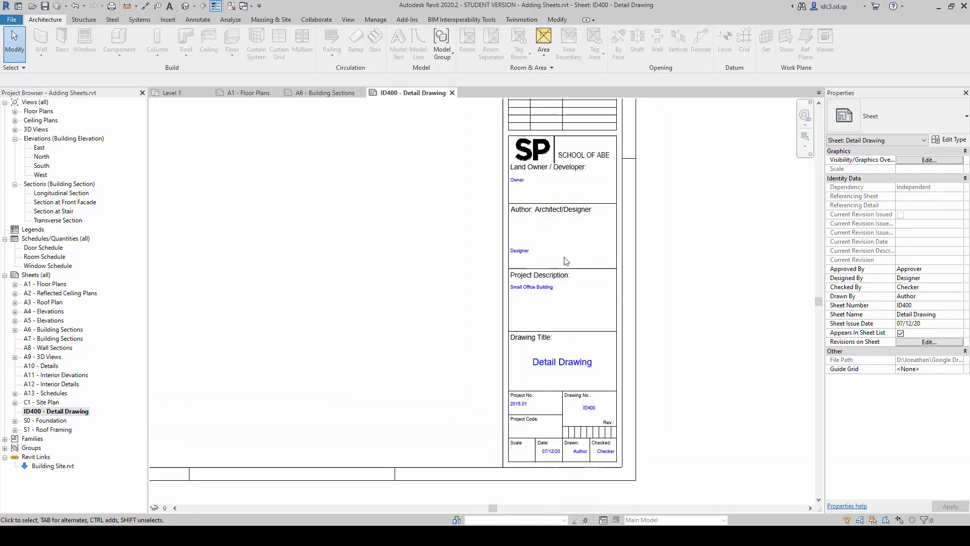
Change the project name to Small Office Building Amended in the Project Information.
left_click(375, 19)
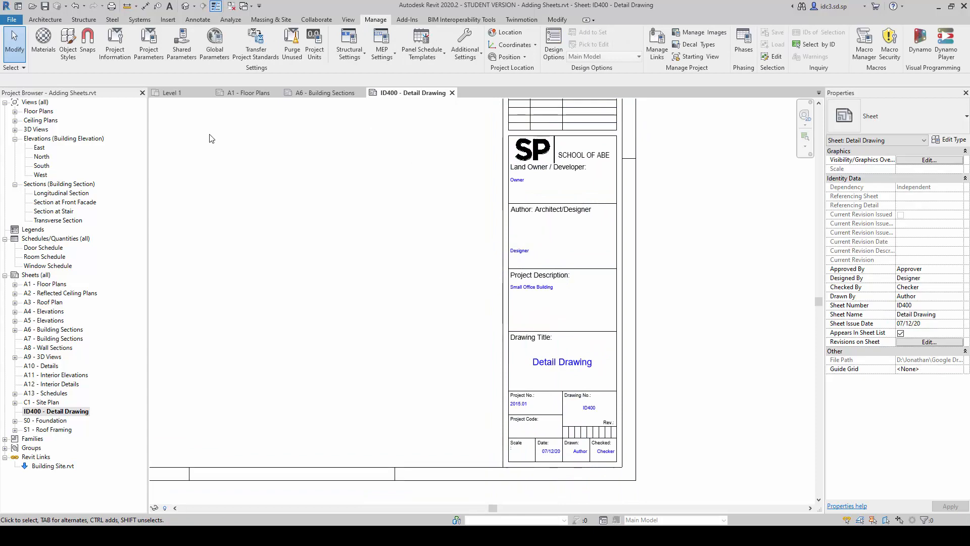
left_click(125, 52)
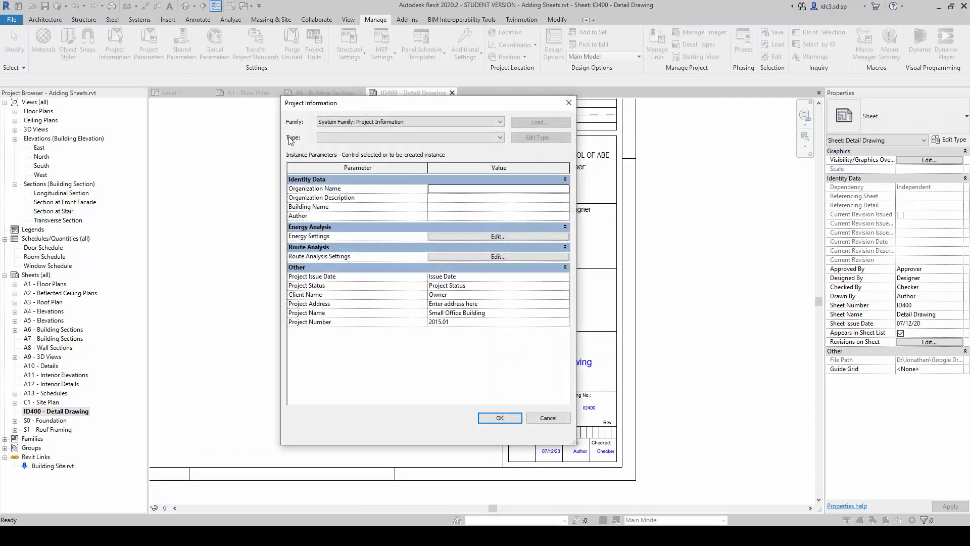
left_click_drag(433, 118, 330, 112)
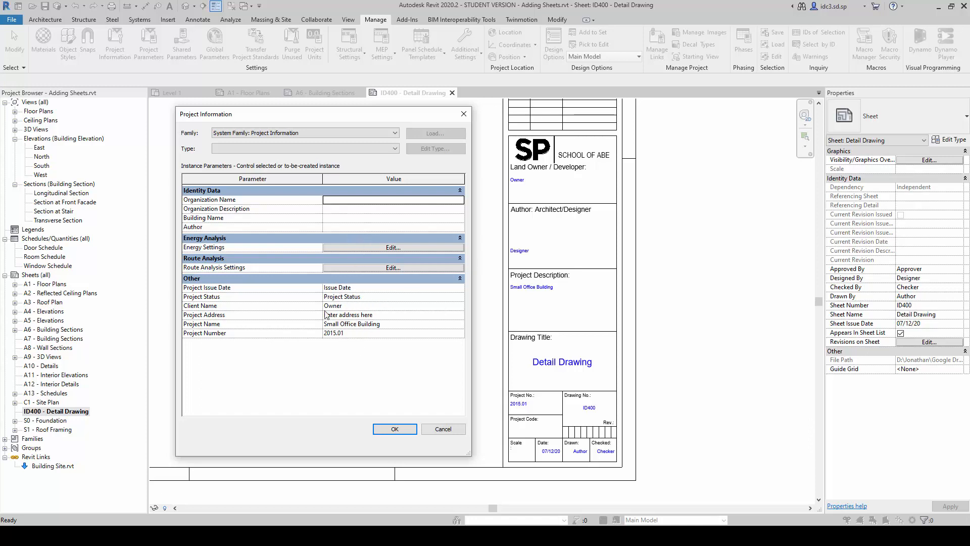
left_click(373, 325)
mouse_move(393, 325)
left_mouse_down()
mouse_move(335, 325)
mouse_move(402, 326)
left_mouse_up()
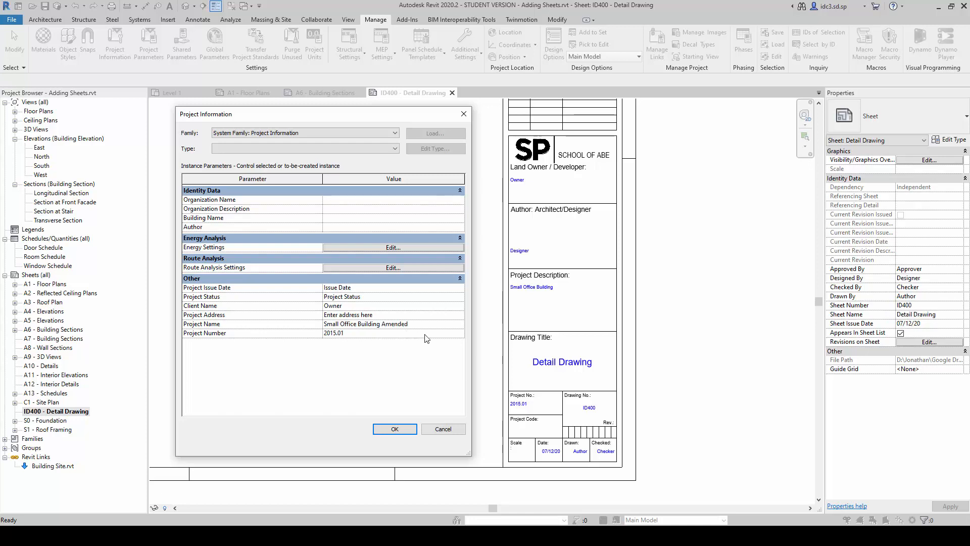
left_click(427, 347)
left_click(404, 433)
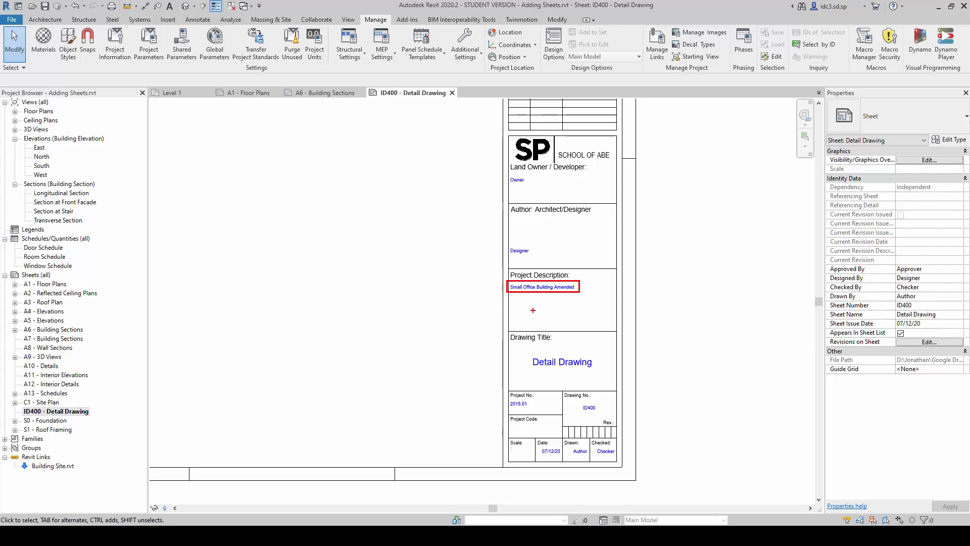
Check the project name in the title block of sheet A6 - Building Sections and return to the full sheet.
scroll(545, 313, "down", 4)
middle_click_drag(603, 343, 715, 386)
scroll(638, 353, "down", 1)
middle_click(607, 332)
middle_click(606, 332)
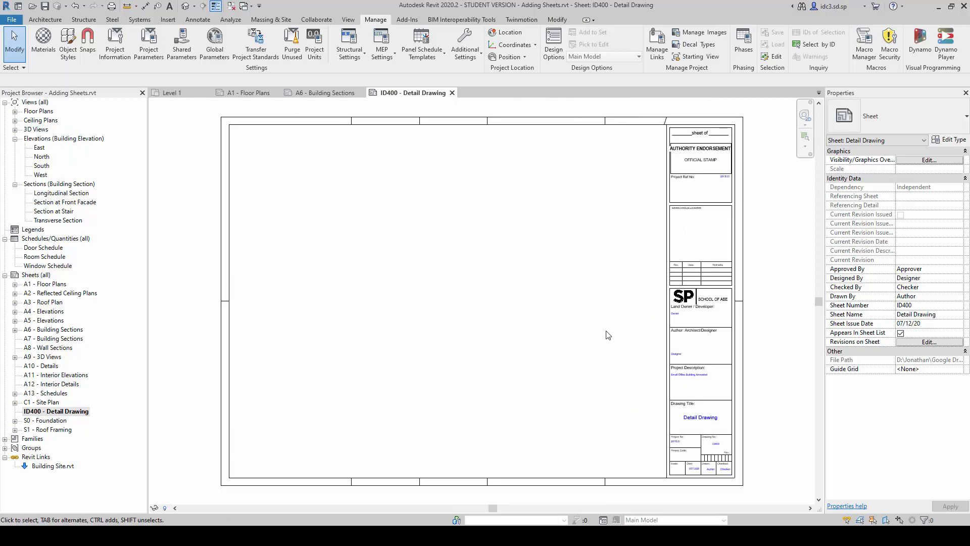
left_click(324, 93)
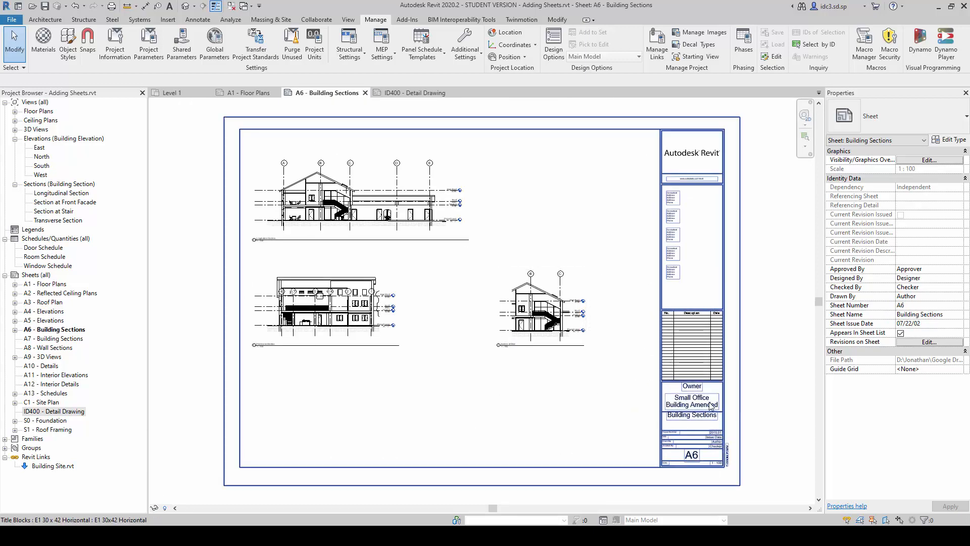
scroll(712, 407, "up", 4)
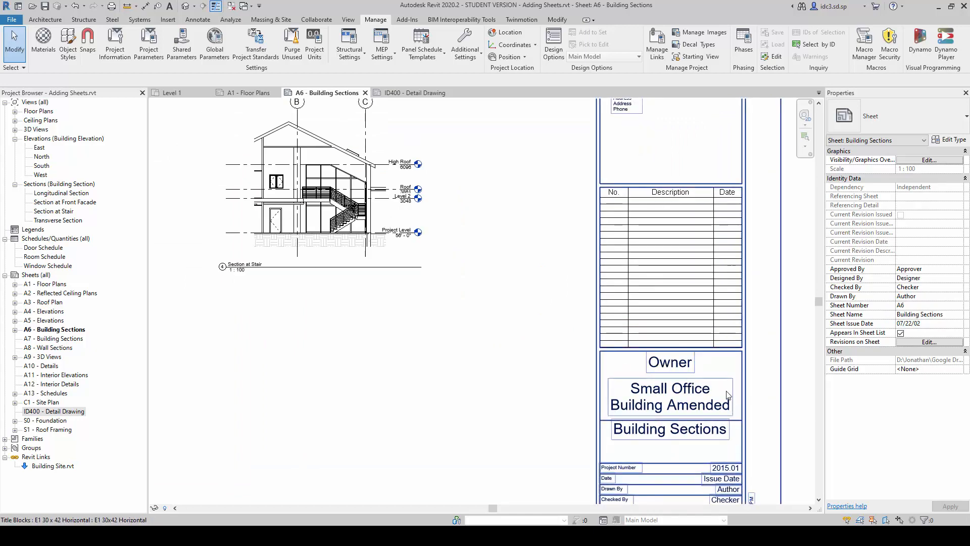
middle_click(632, 404)
middle_click(632, 404)
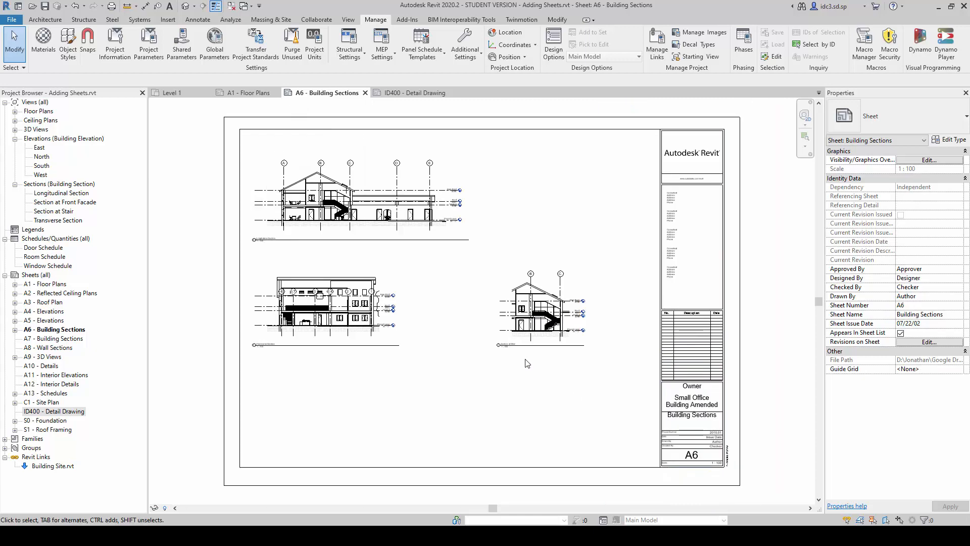
Reopen sheet ID400 - Detail Drawing and set its drawing number to P1 directly in the title block.
left_click(422, 94)
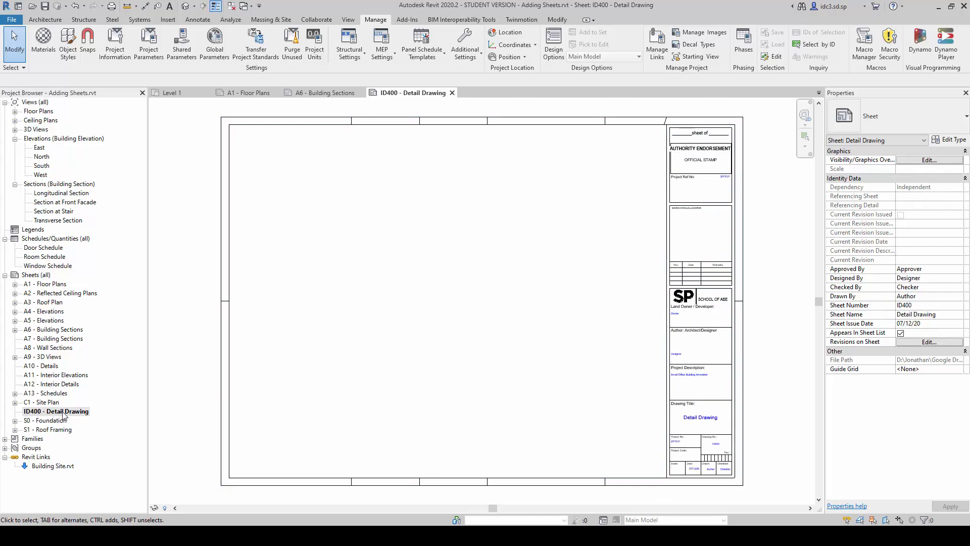
scroll(751, 483, "up", 5)
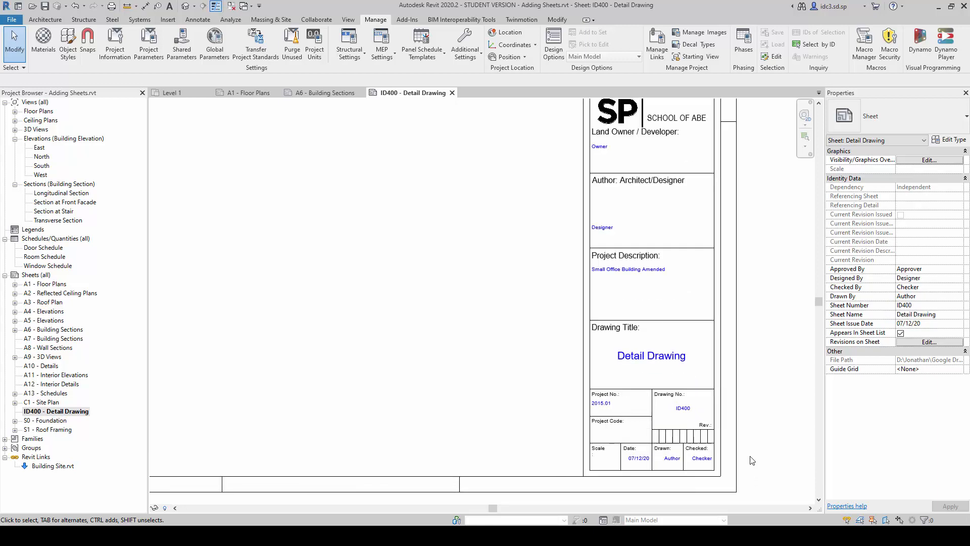
middle_click_drag(757, 438, 750, 375)
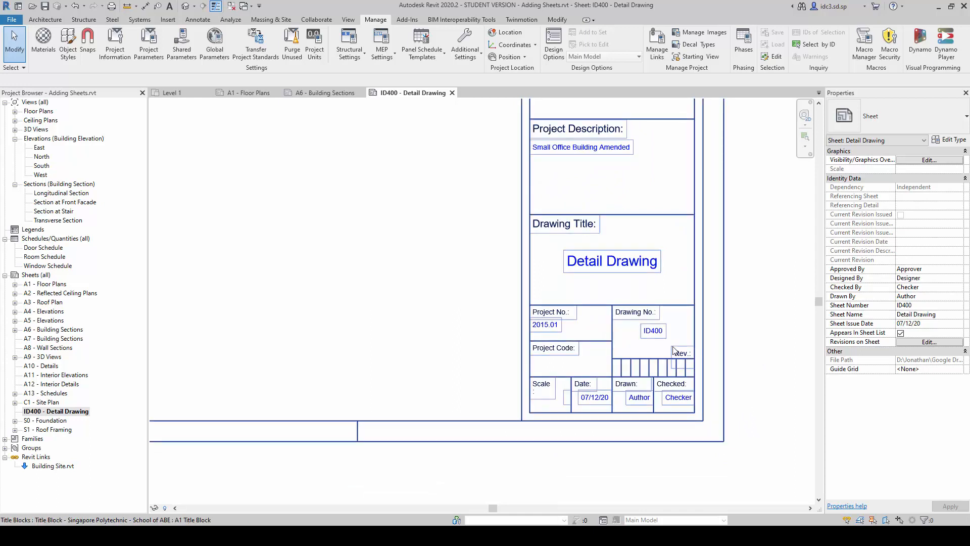
double_click(654, 334)
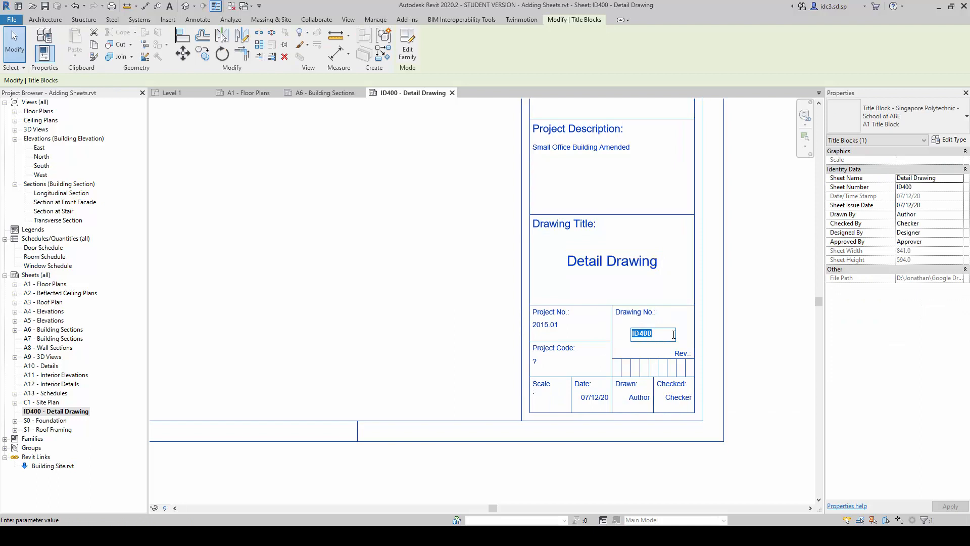
type("P1")
left_click(567, 270)
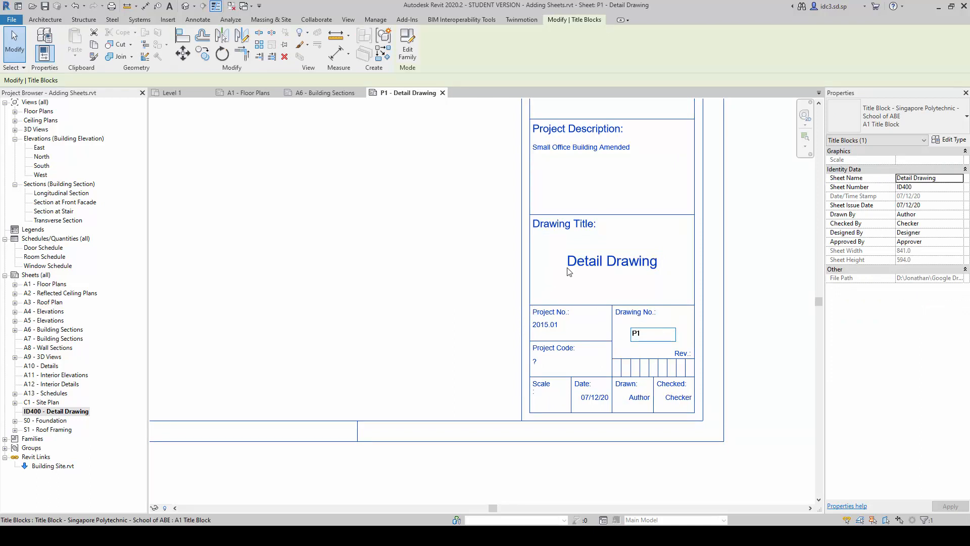
Change the drawing title in the title block to Power Plan.
double_click(629, 264)
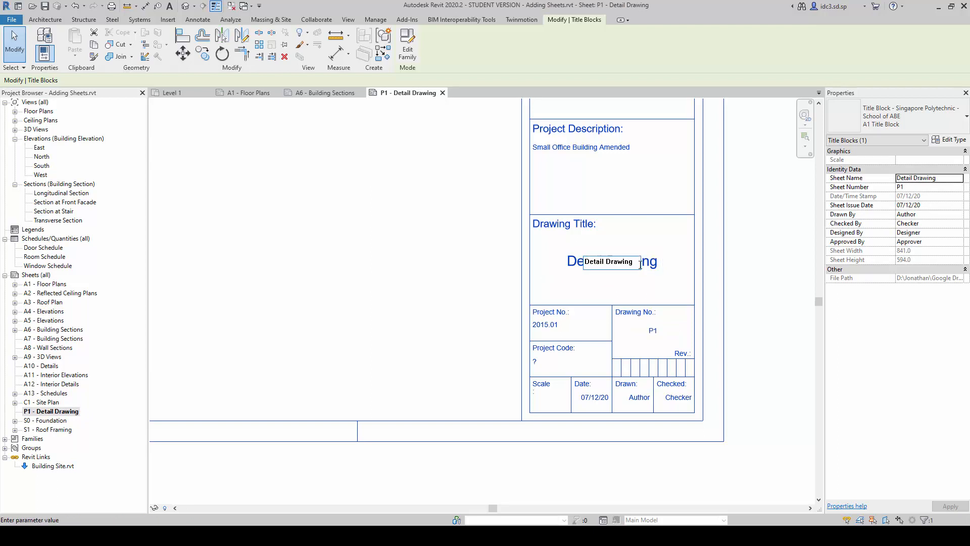
left_click_drag(640, 265, 481, 252)
type("Power Plan")
key("Return")
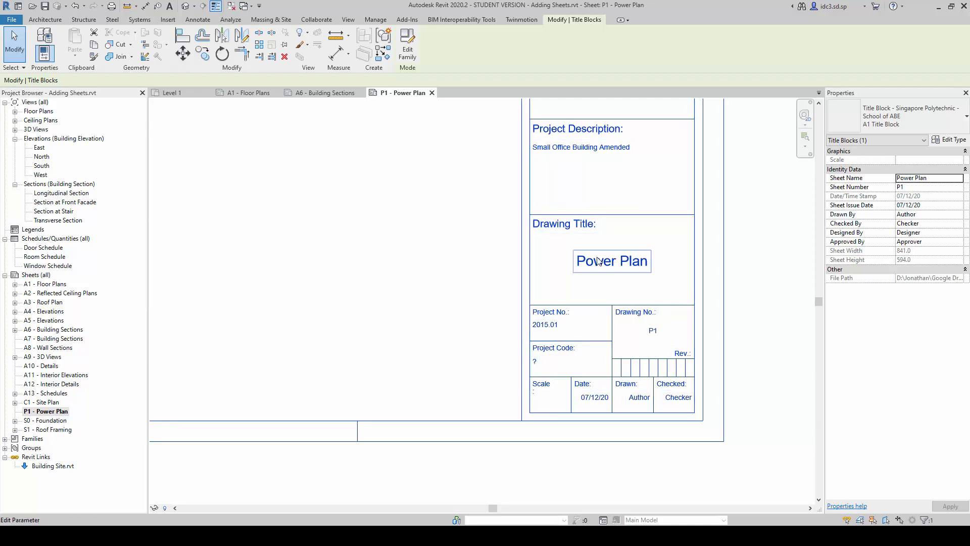
Set the Checked value in the Power Plan sheet's title block to JH.
scroll(597, 261, "up", 1)
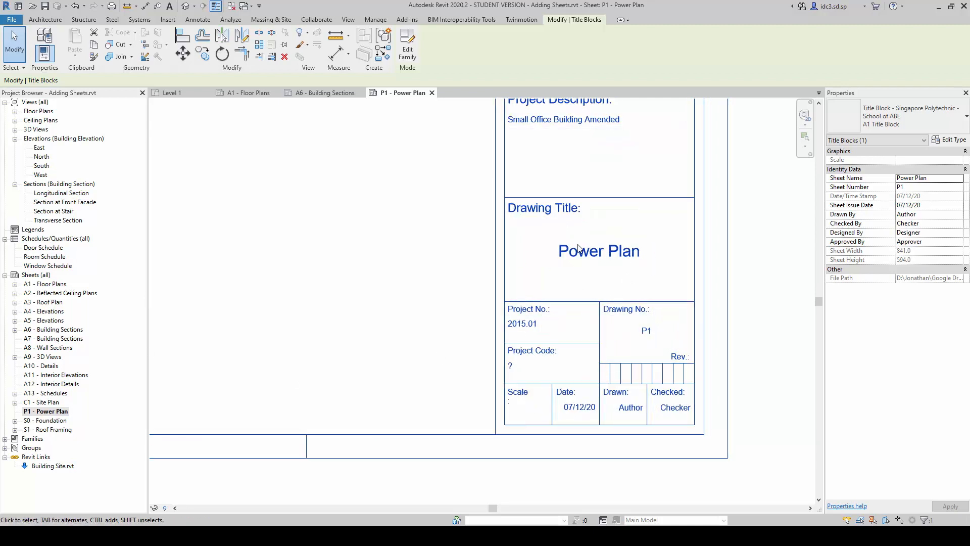
left_click(685, 409)
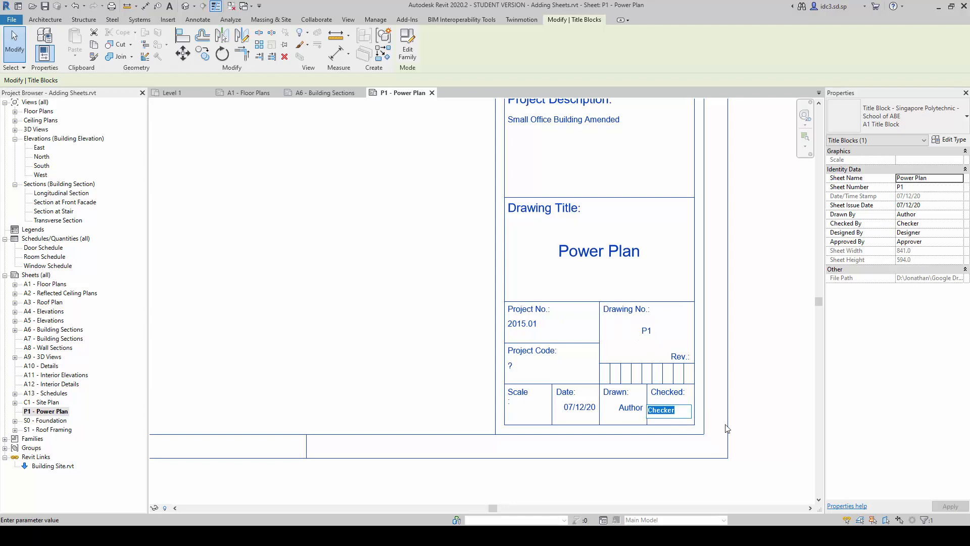
type("JH")
left_click(740, 390)
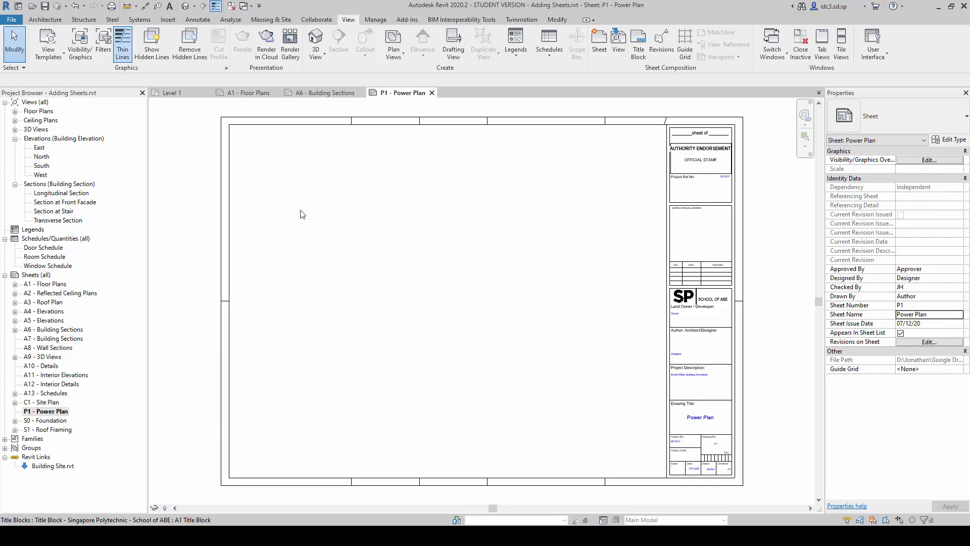
Add the Level 1 - Power floor plan view to sheet P1 - Power Plan, placing it in the upper-left area of the drawing space.
left_click(321, 23)
left_click(348, 22)
left_click(619, 40)
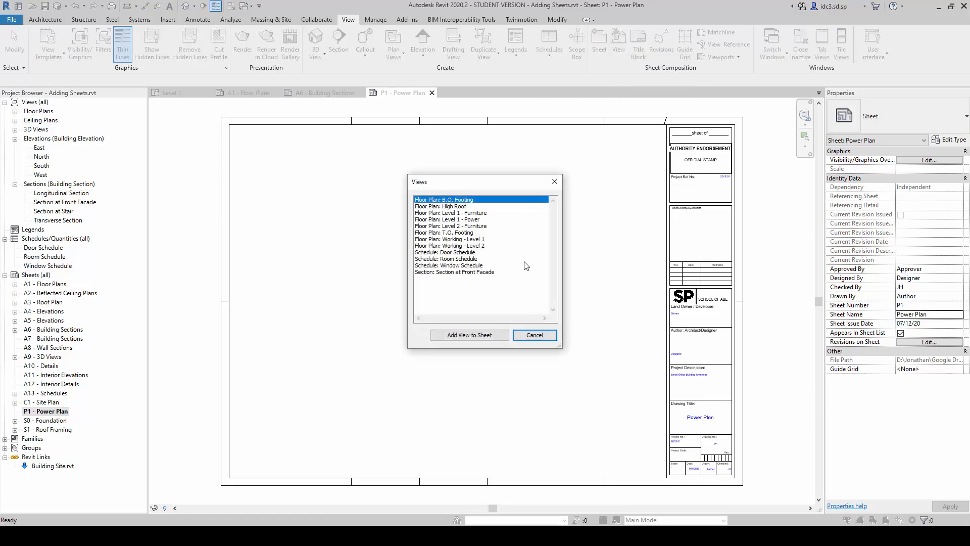
left_click(464, 220)
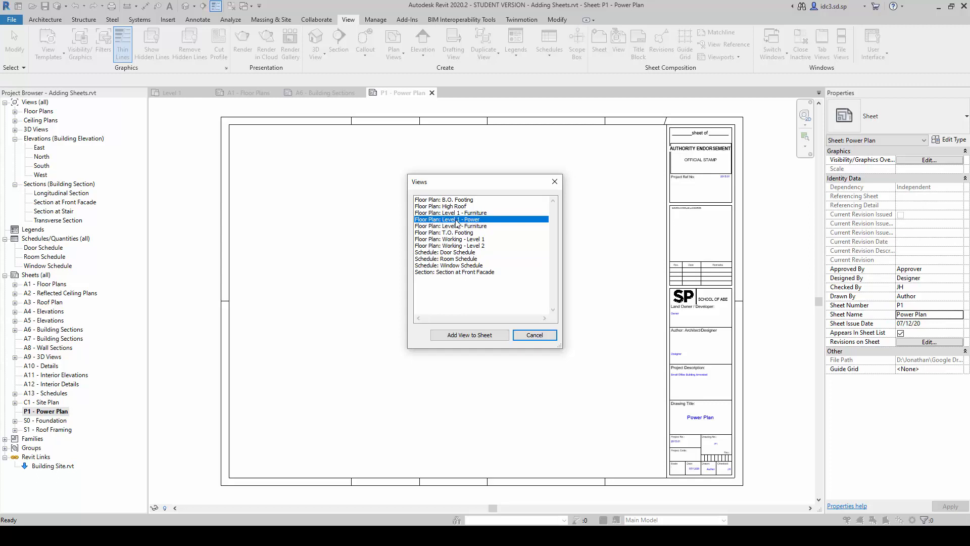
left_click(489, 339)
left_click(470, 335)
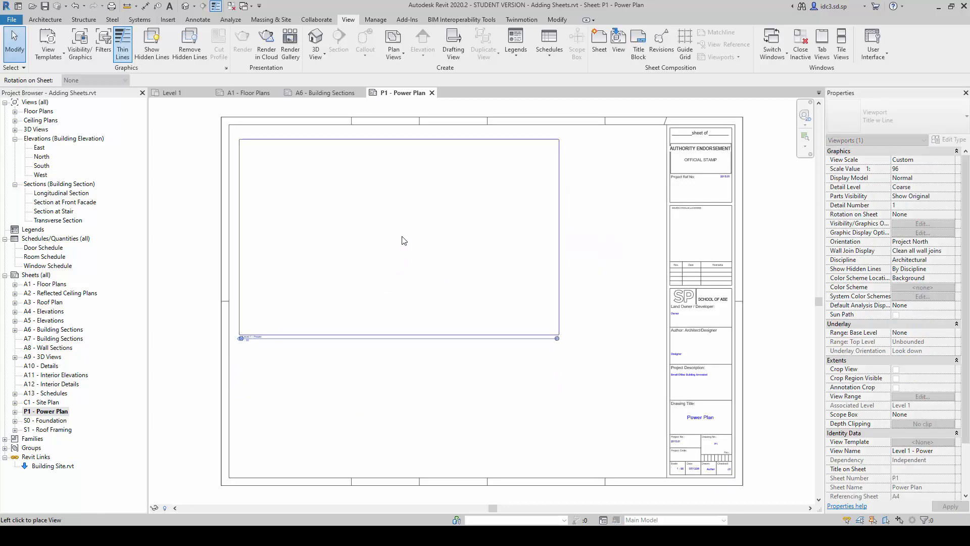
left_click(404, 240)
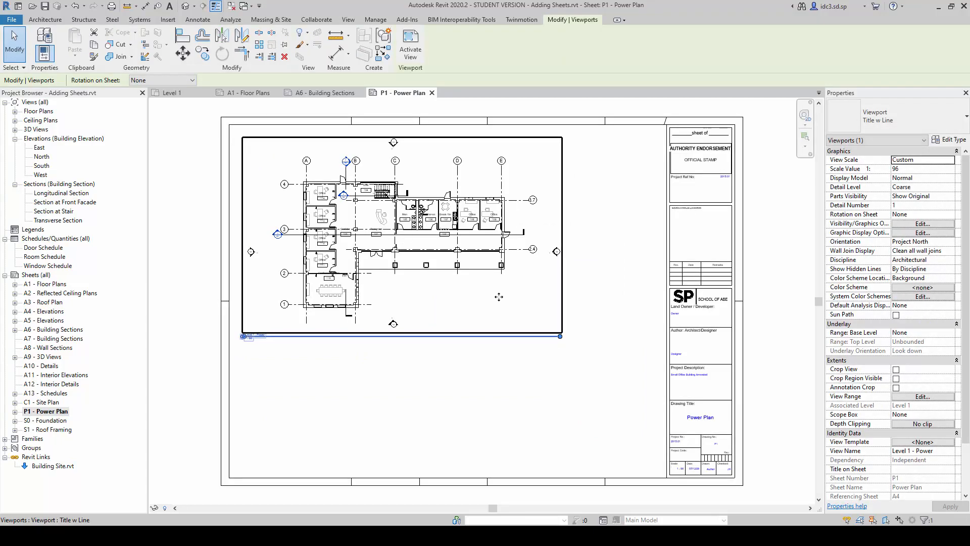
left_click(543, 351)
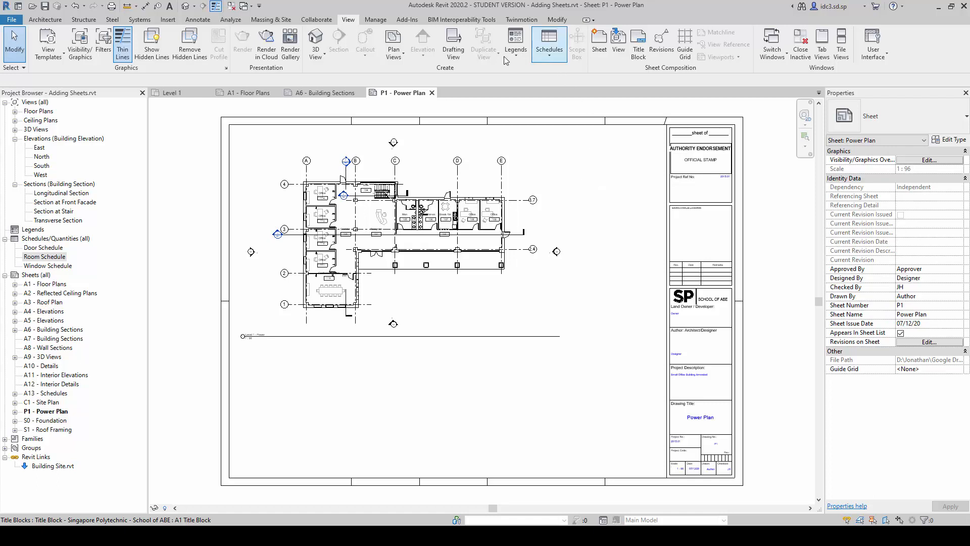
Create a sheet list schedule with the fields Sheet Number, Sheet Name and Sheet Issue Date, in that order.
left_click(549, 54)
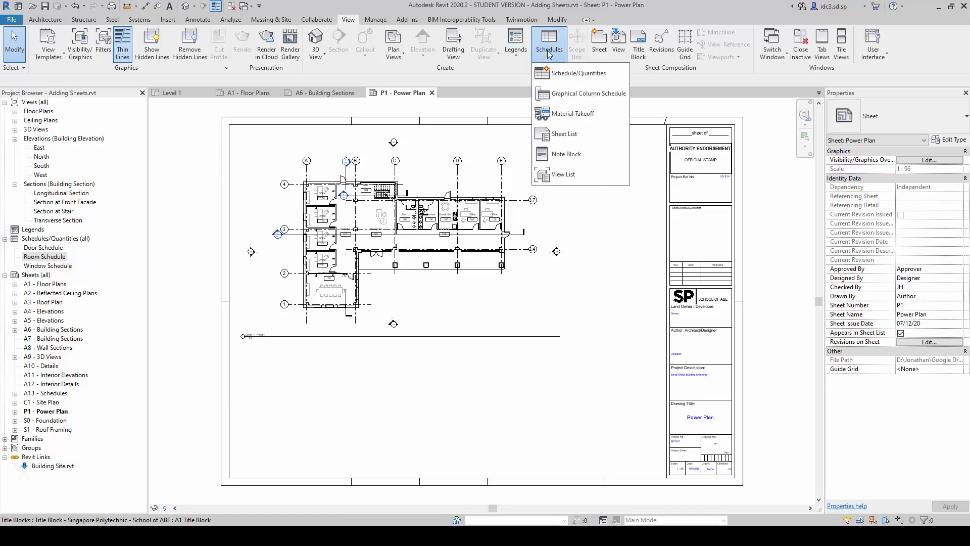
left_click(587, 141)
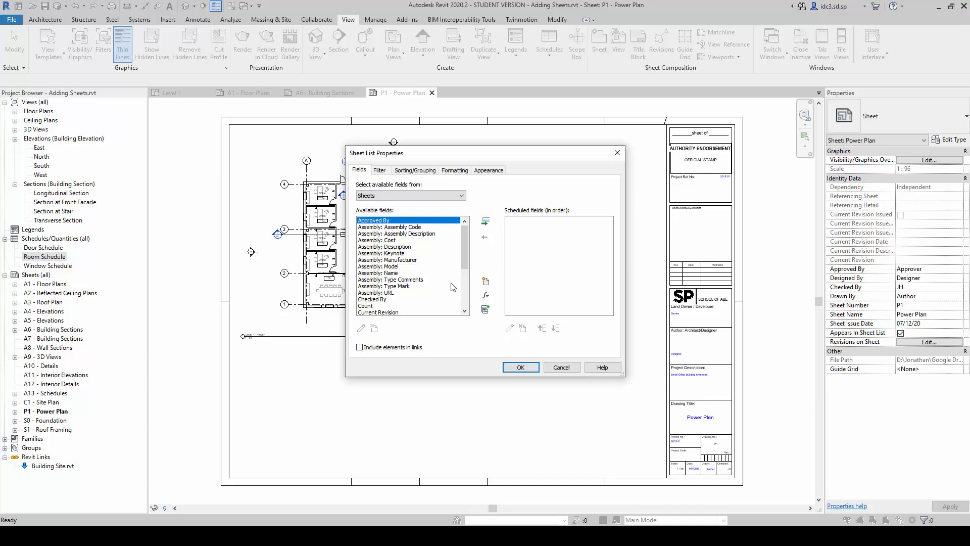
scroll(453, 286, "down", 4)
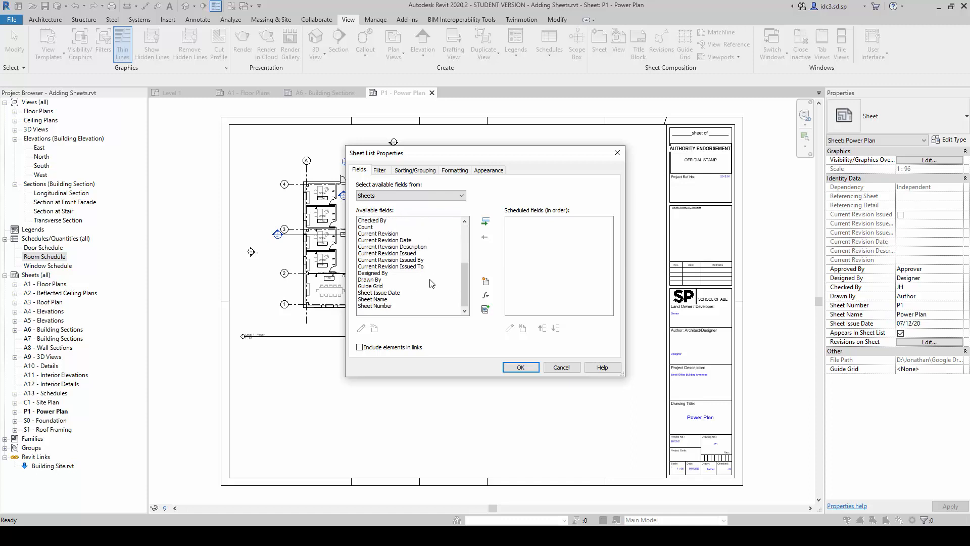
left_click(374, 306)
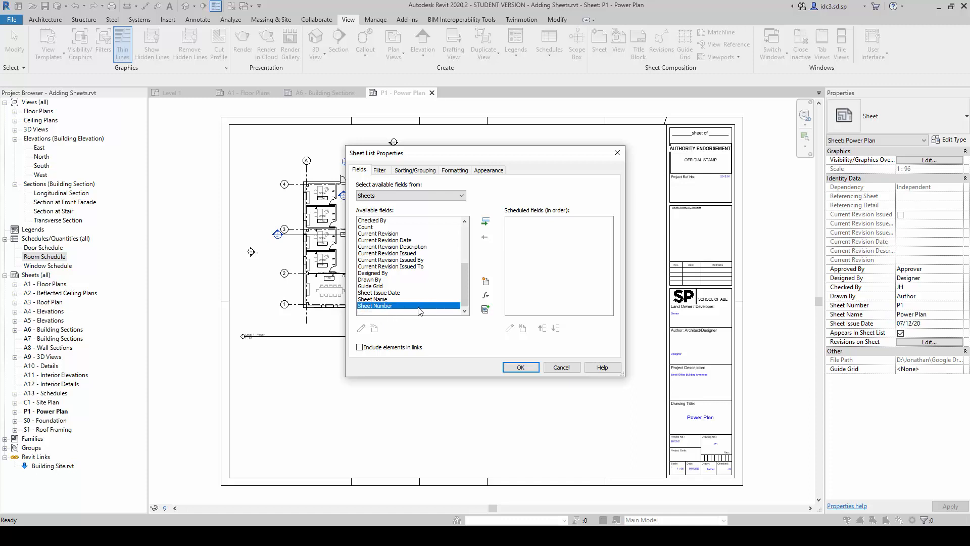
left_click(486, 222)
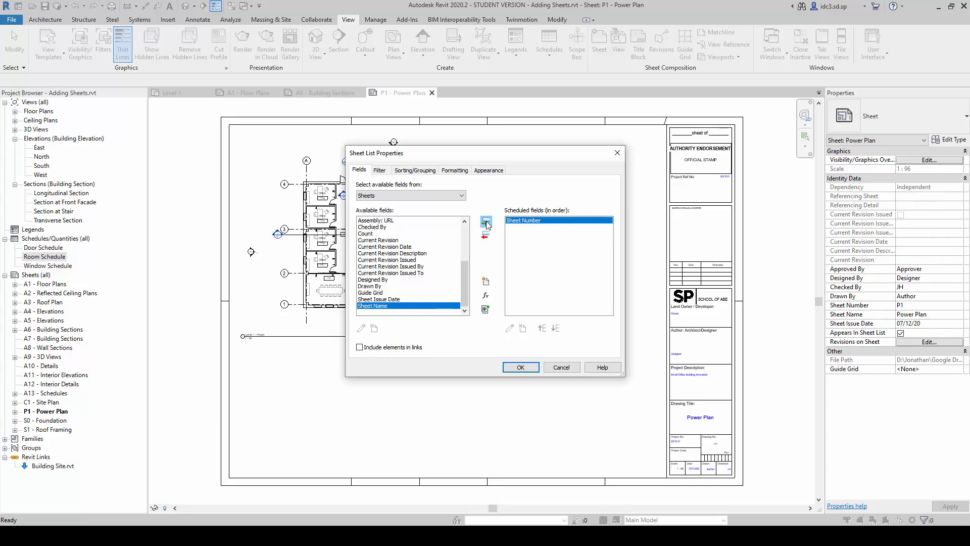
left_click(486, 222)
left_click(487, 223)
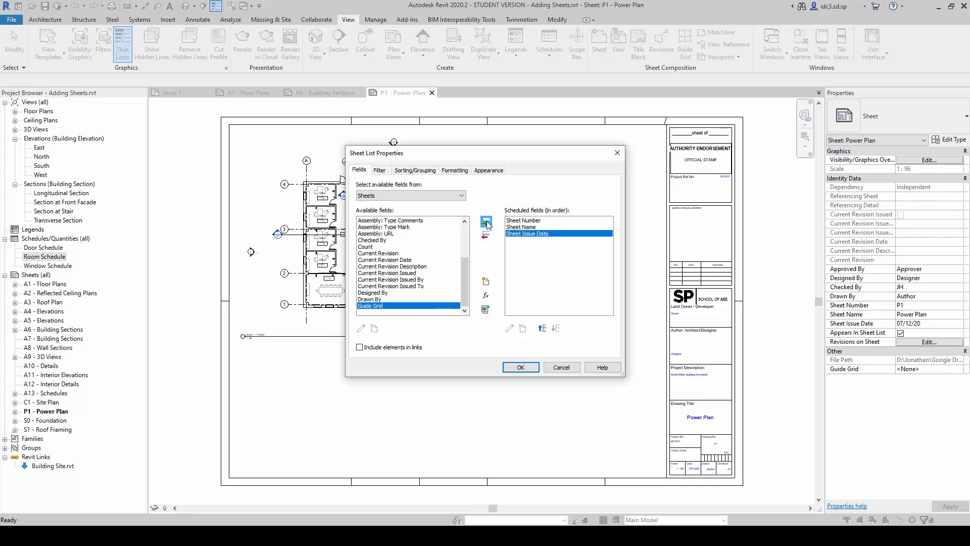
left_click(521, 367)
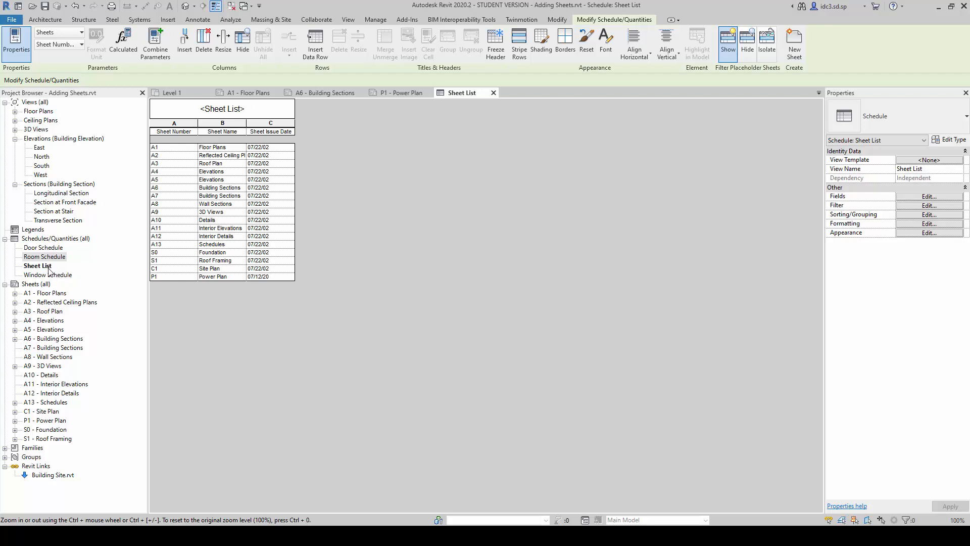
key("alt")
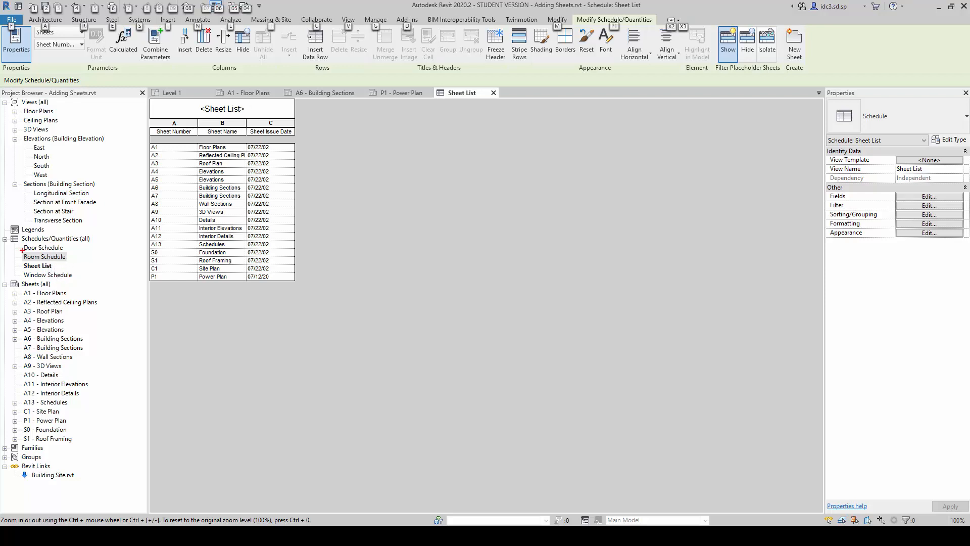
mouse_move(3, 232)
left_mouse_down()
mouse_move(111, 245)
mouse_move(98, 246)
left_mouse_up()
left_click_drag(18, 258, 56, 270)
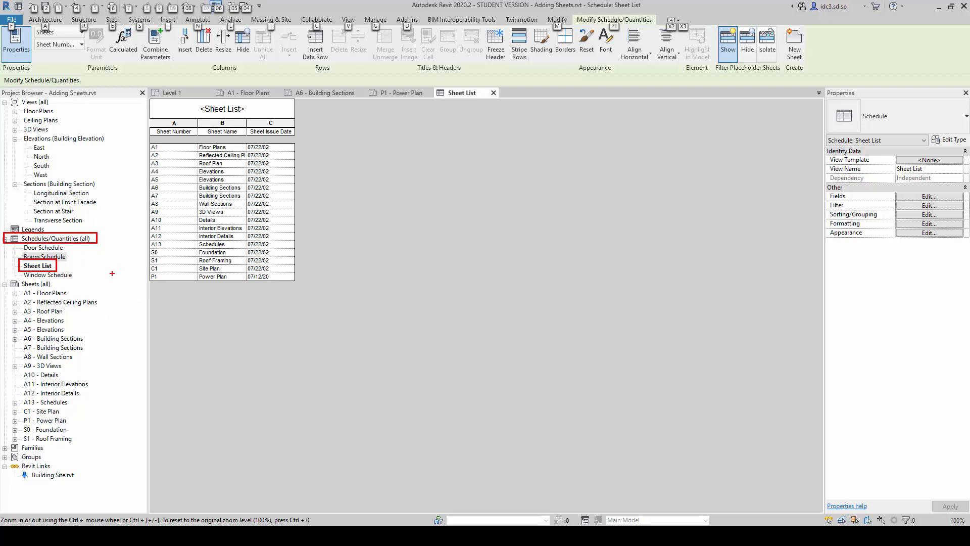
key("Escape")
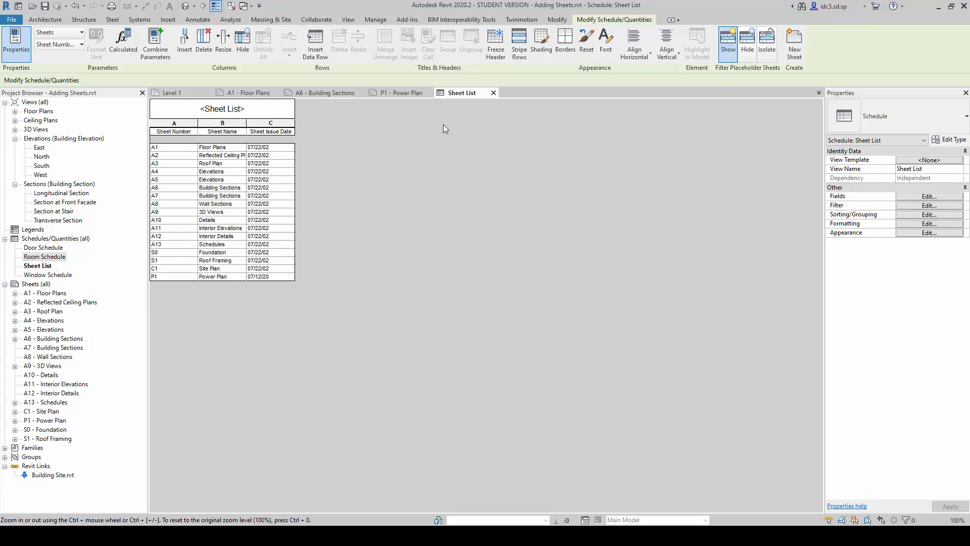
Close the sheet list view and place Sheet List on sheet A1 - Floor Plans, between the upper floor plan and the title block.
left_click(494, 93)
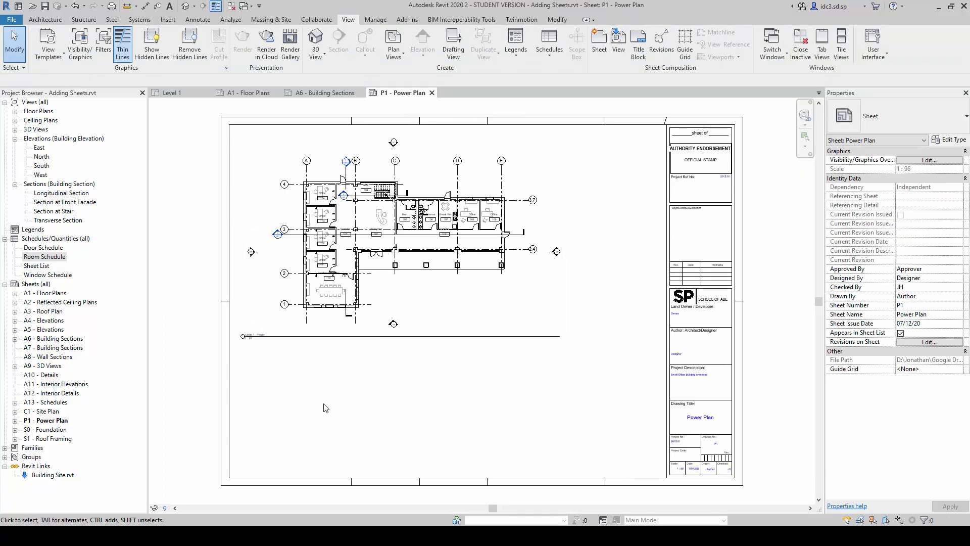
left_click(251, 92)
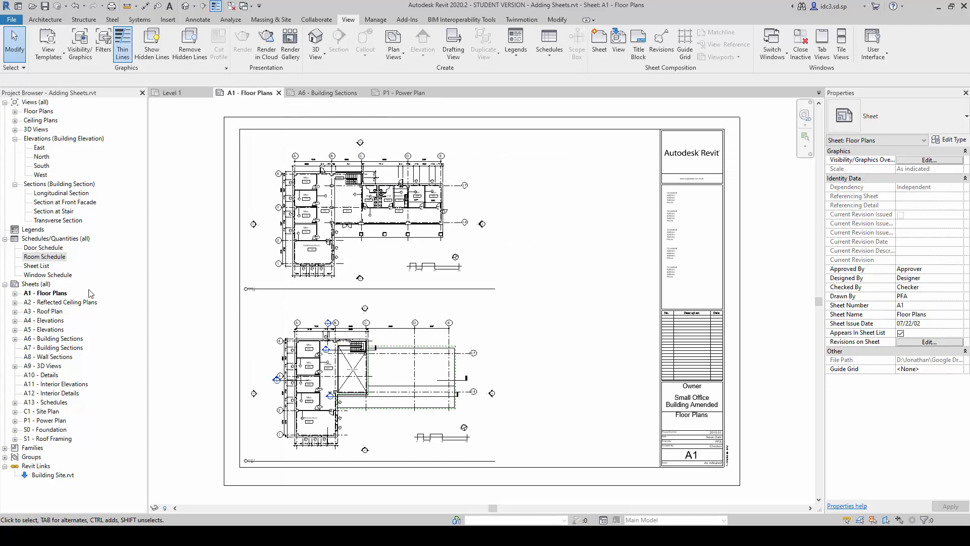
left_click(35, 266)
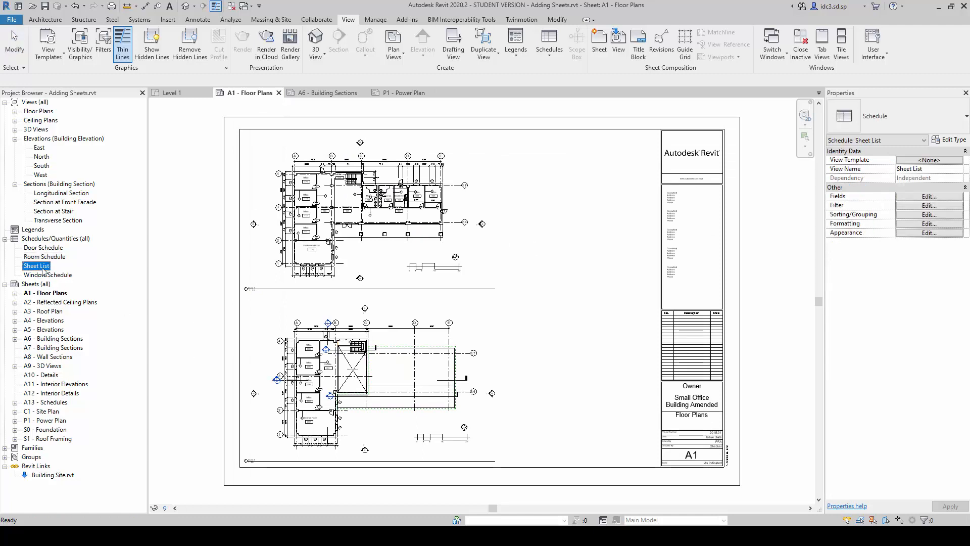
left_click_drag(40, 270, 561, 206)
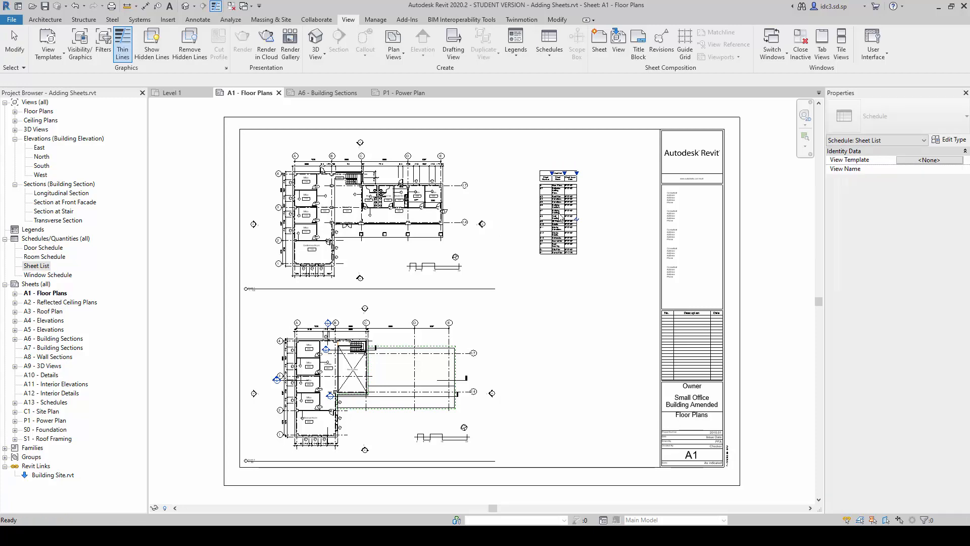
Widen the placed sheet list's Sheet Name column so each name fits on one line, and slightly widen its Sheet Number column.
scroll(608, 202, "up", 1)
scroll(605, 202, "up", 4)
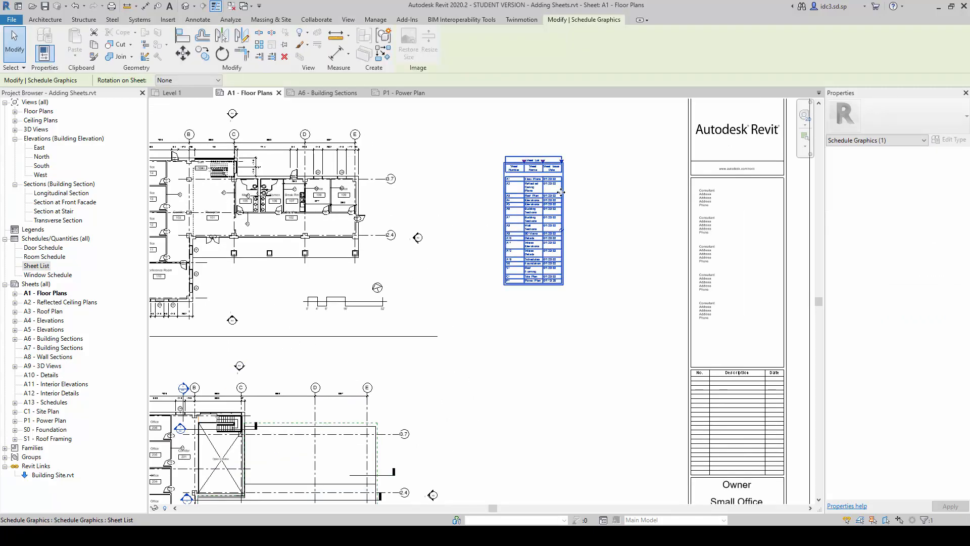
middle_click_drag(606, 204, 513, 261)
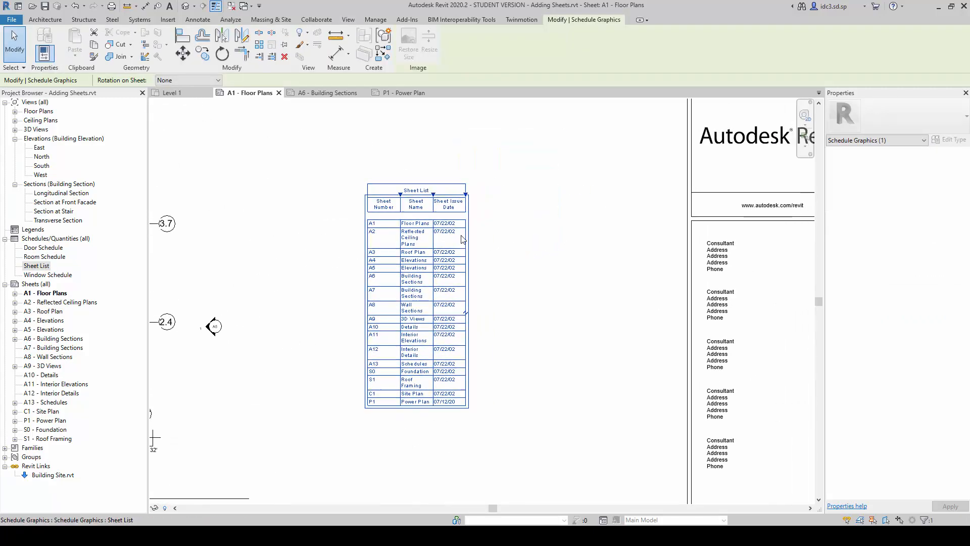
scroll(400, 217, "up", 1)
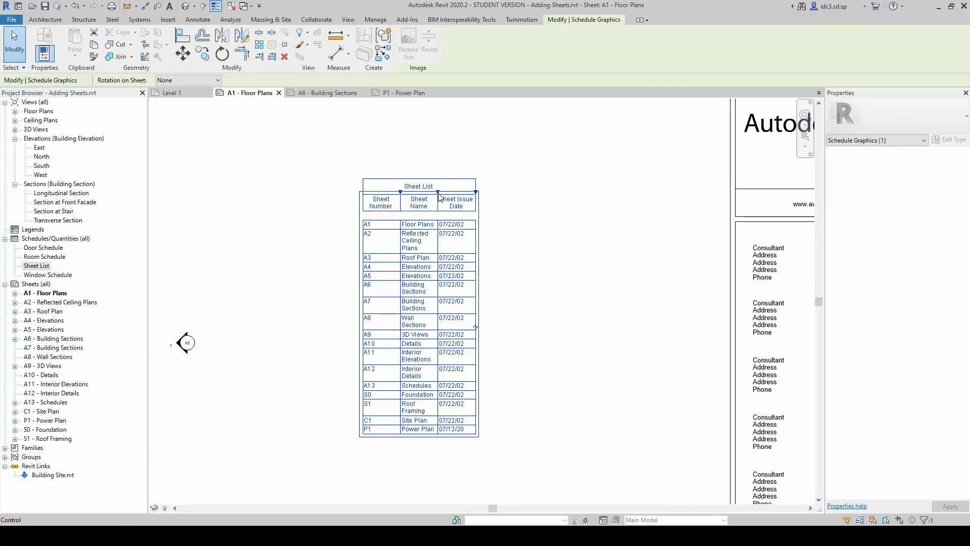
left_click_drag(439, 190, 499, 190)
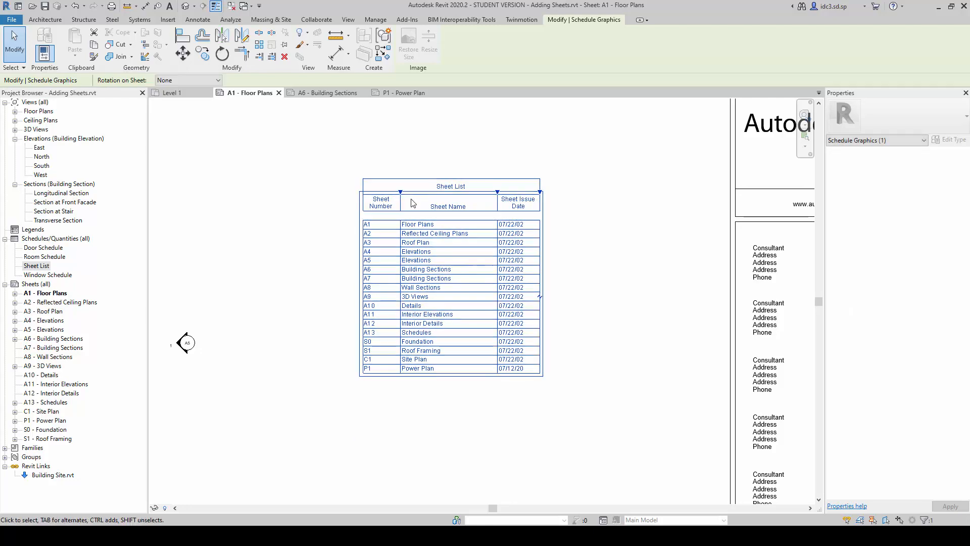
left_click_drag(400, 193, 407, 195)
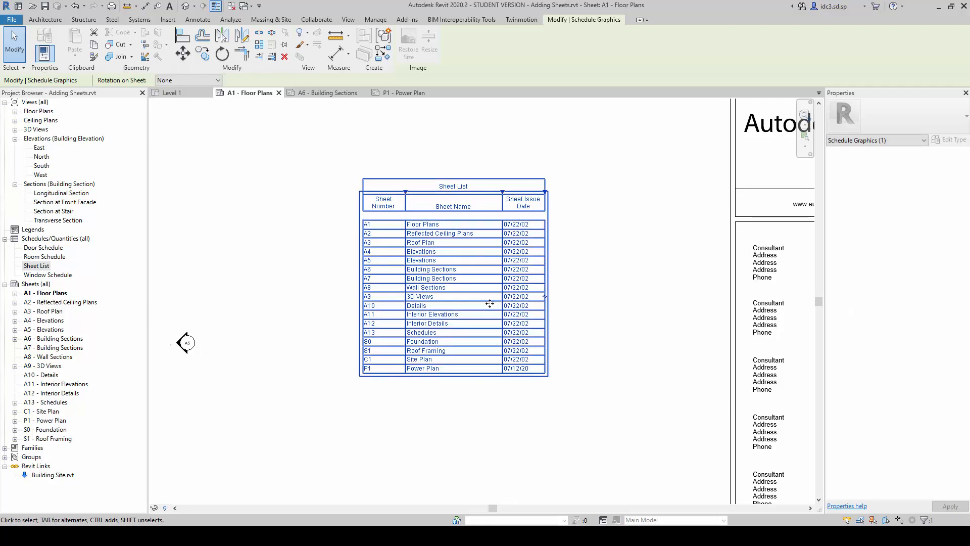
scroll(601, 351, "down", 1)
scroll(600, 351, "down", 3)
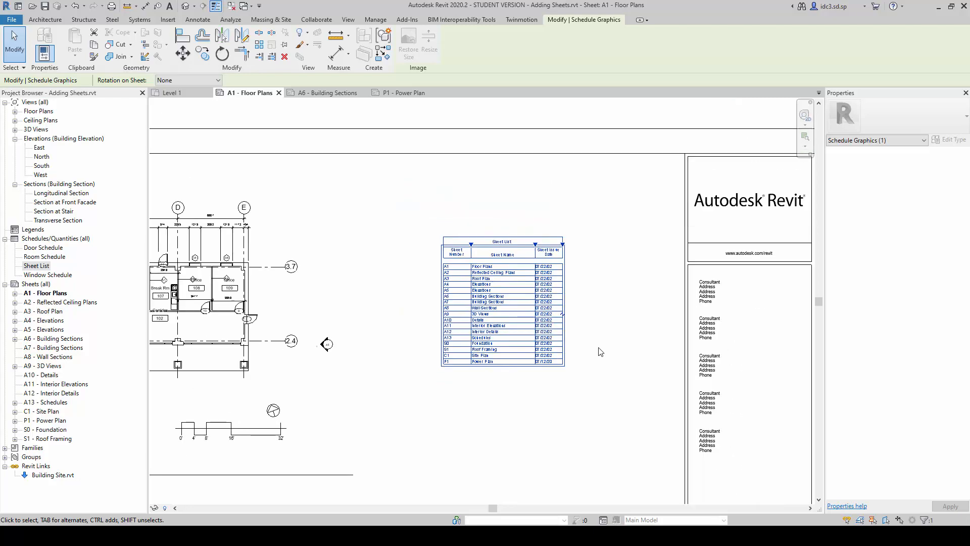
left_click(586, 343)
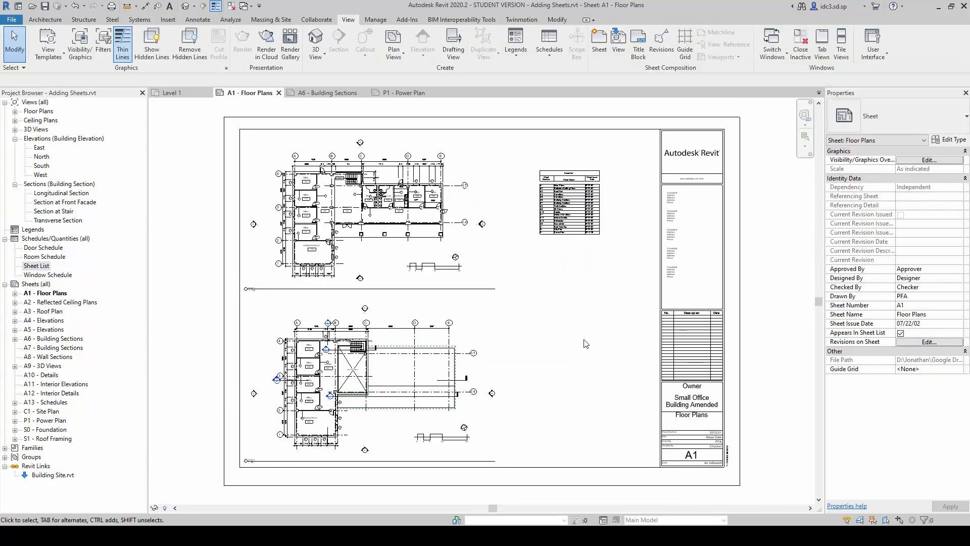
Split the sheet list on sheet A1 into two side-by-side segments.
scroll(587, 207, "up", 5)
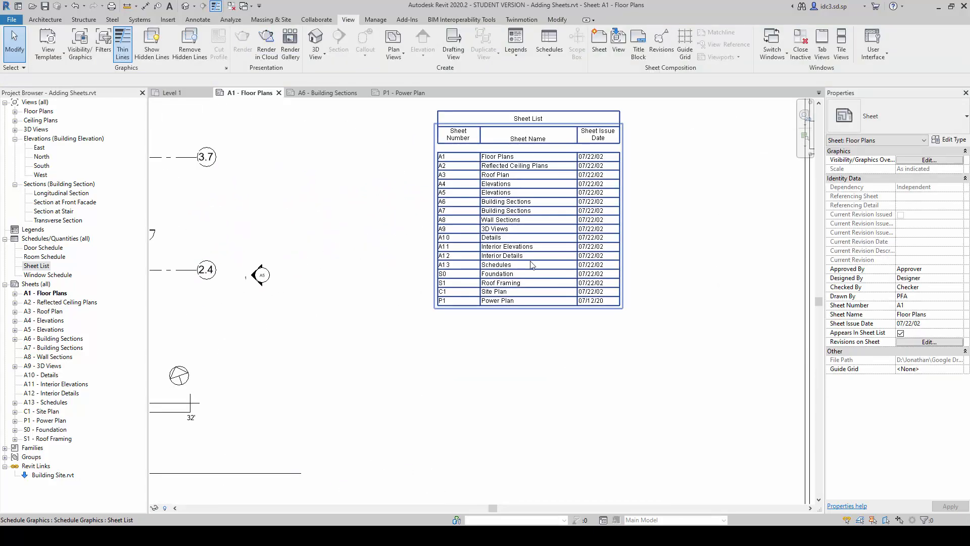
middle_click_drag(687, 196, 655, 269)
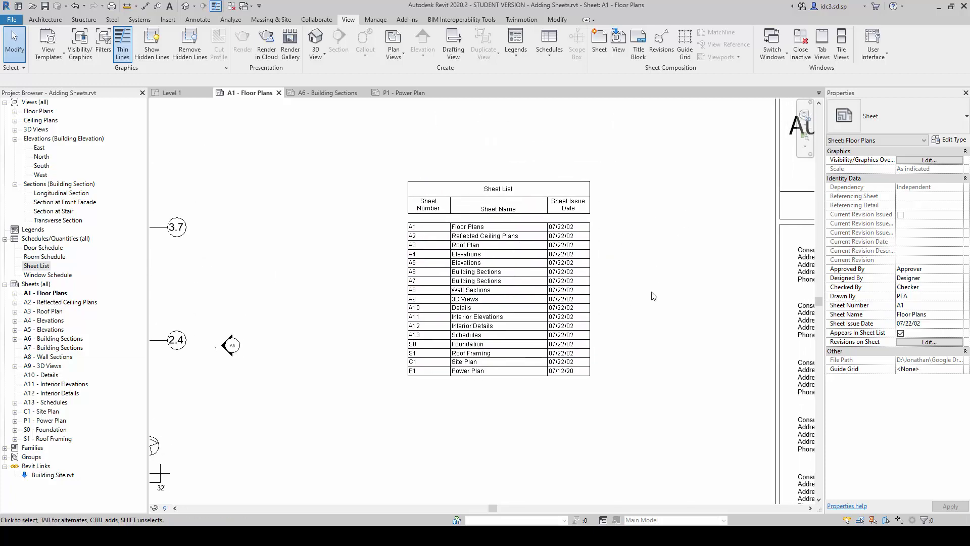
middle_click_drag(620, 310, 604, 291)
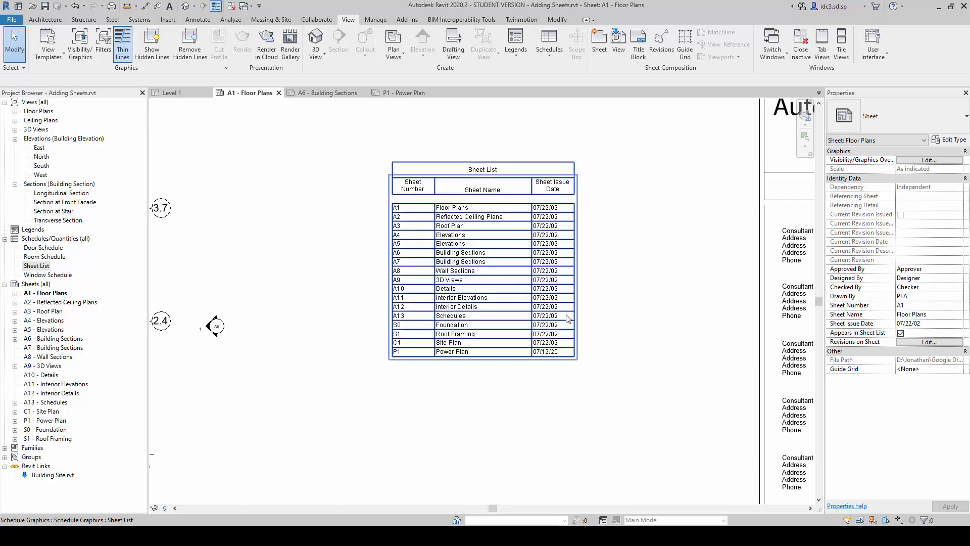
left_click(575, 305)
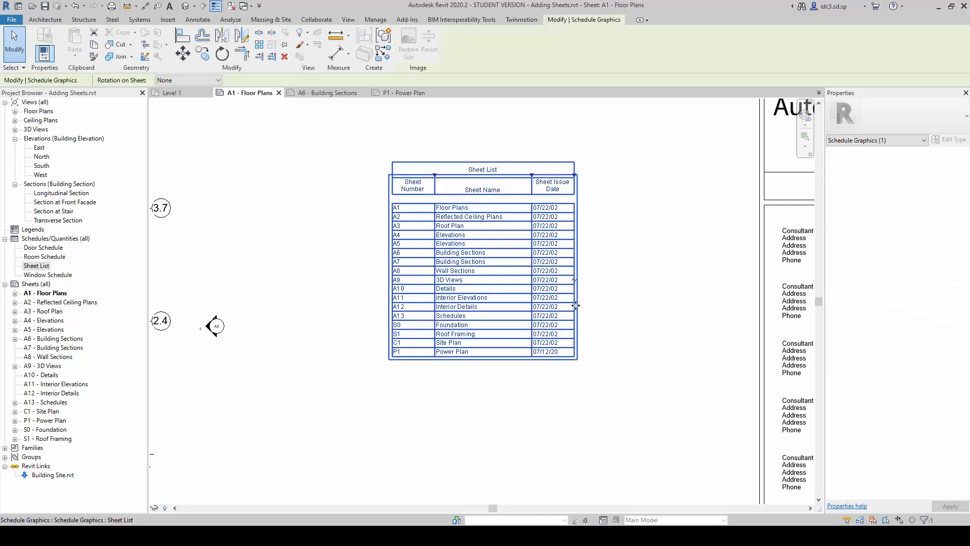
left_click(575, 280)
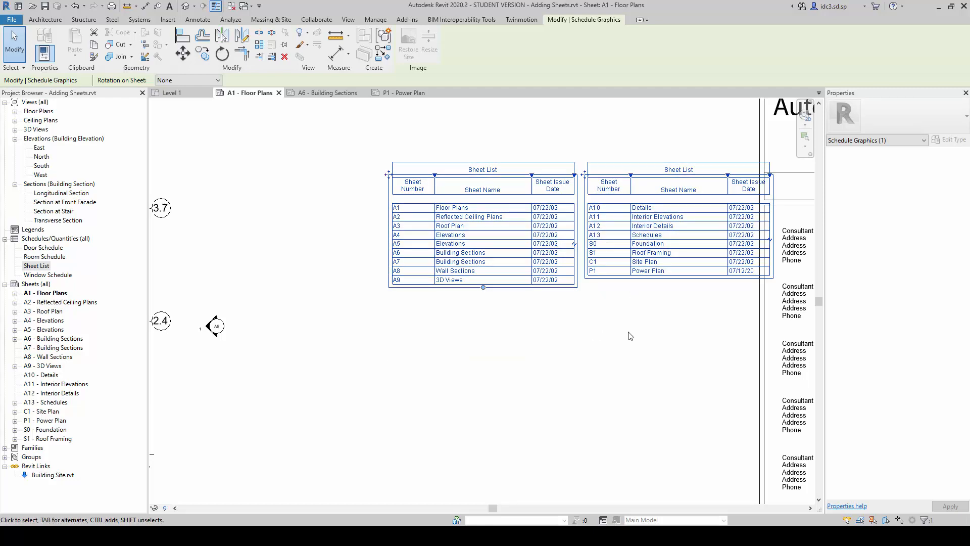
Move the sheet list on sheet A1 away from the title block, towards the upper floor plan.
left_click(647, 353)
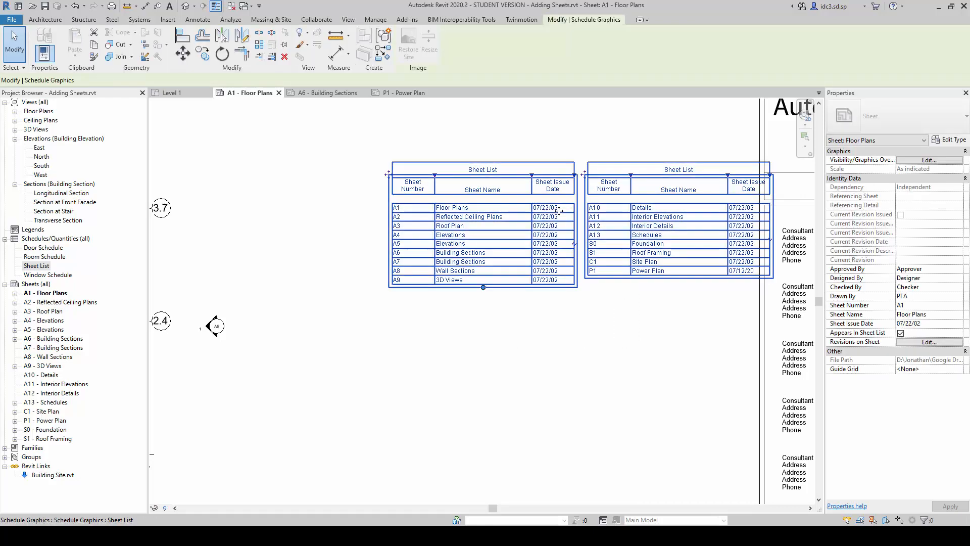
left_click_drag(559, 210, 453, 232)
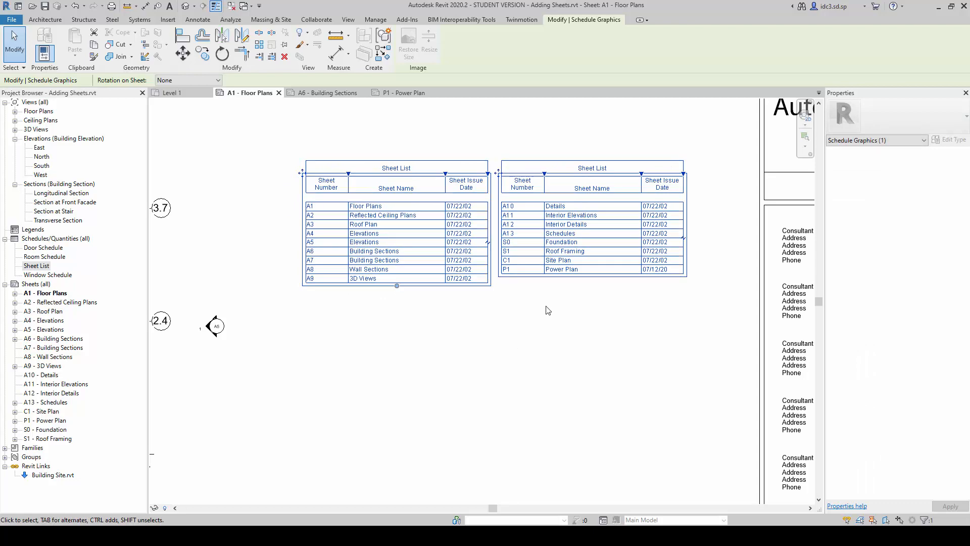
left_click(548, 309)
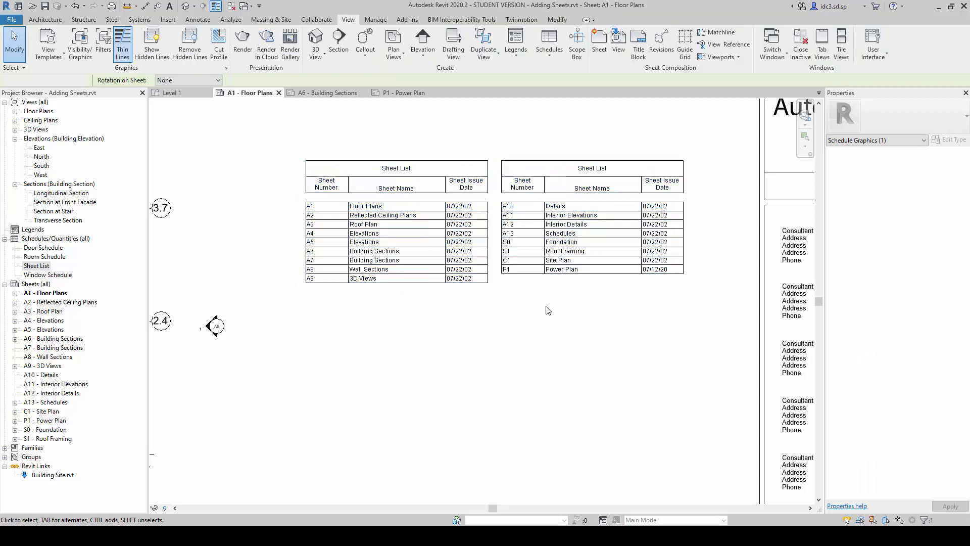
Rejoin the second sheet list segment with the first to form a single table, and fit the whole sheet in view.
left_click(543, 268)
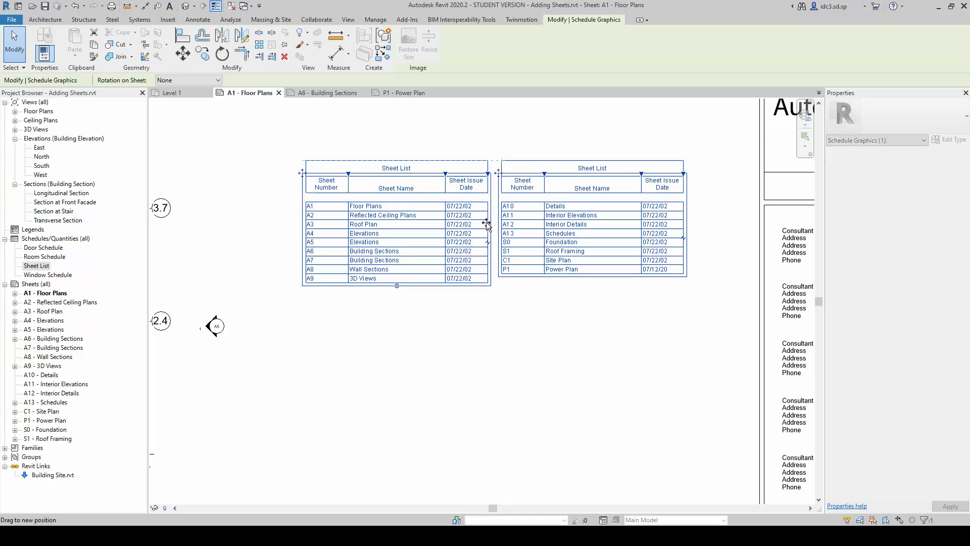
left_click_drag(498, 173, 319, 288)
left_click(600, 347)
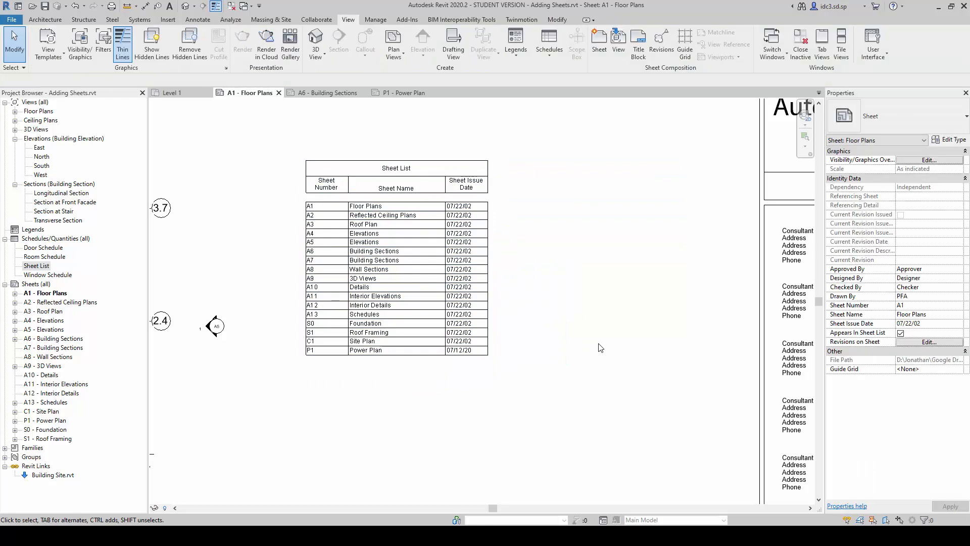
key("z")
key("f")
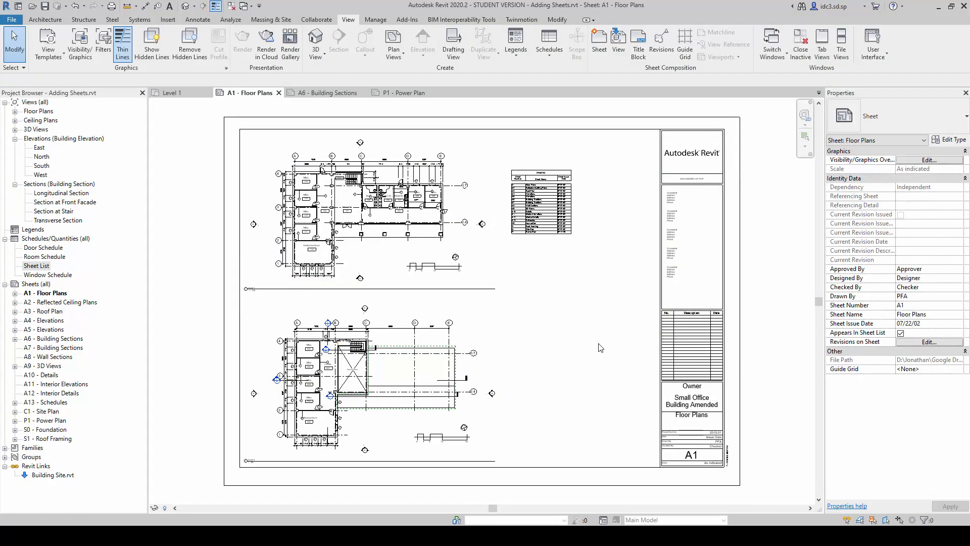